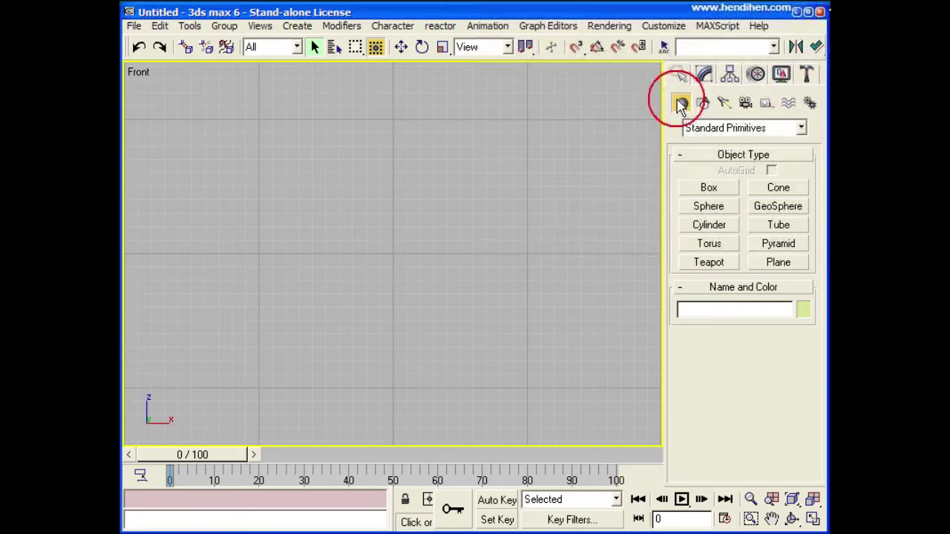
Draw a Line spline across the Front view, from the handle's left end to the bowl tip
click(704, 104)
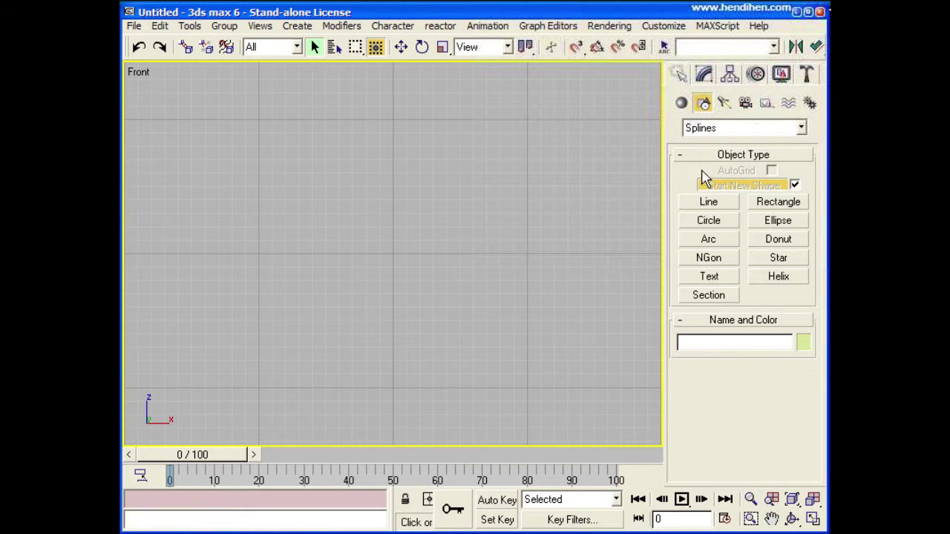
click(707, 201)
drag(174, 254, 206, 237)
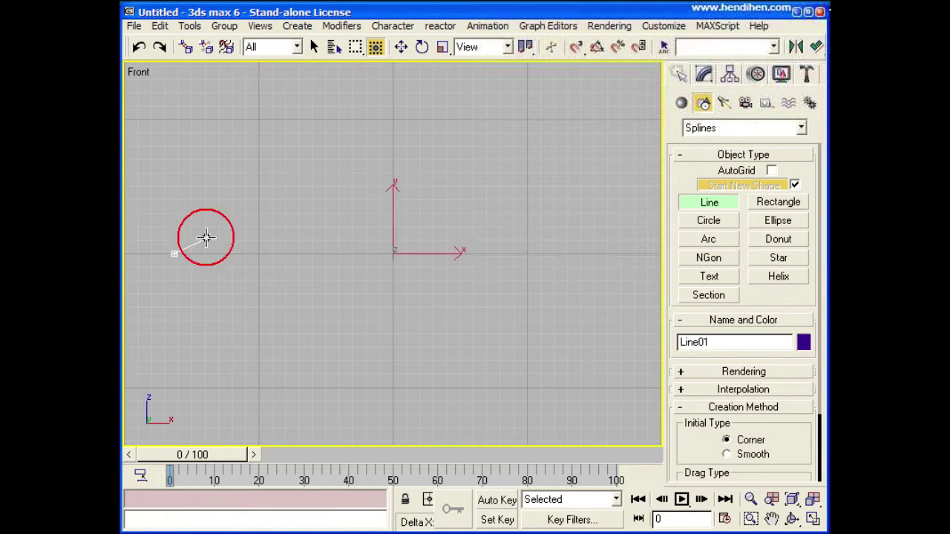
click(282, 229)
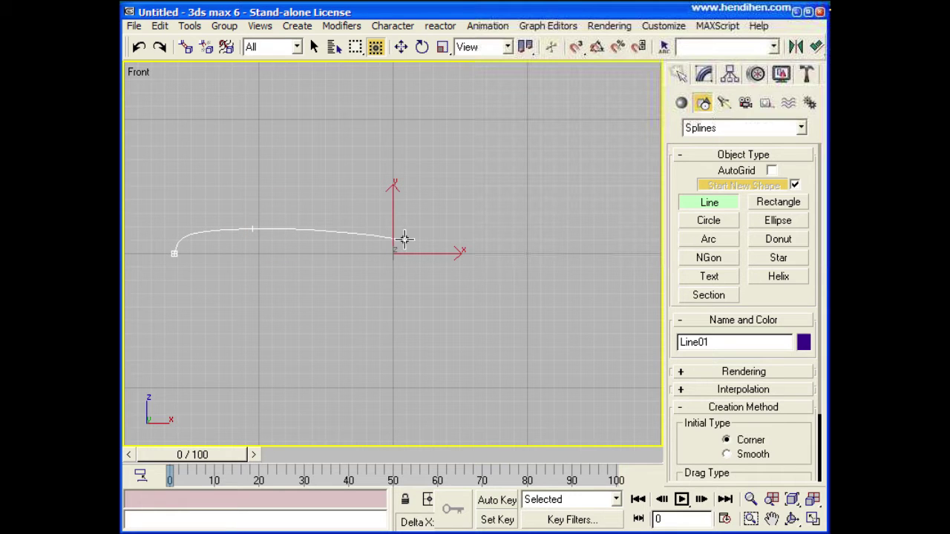
click(476, 245)
click(567, 208)
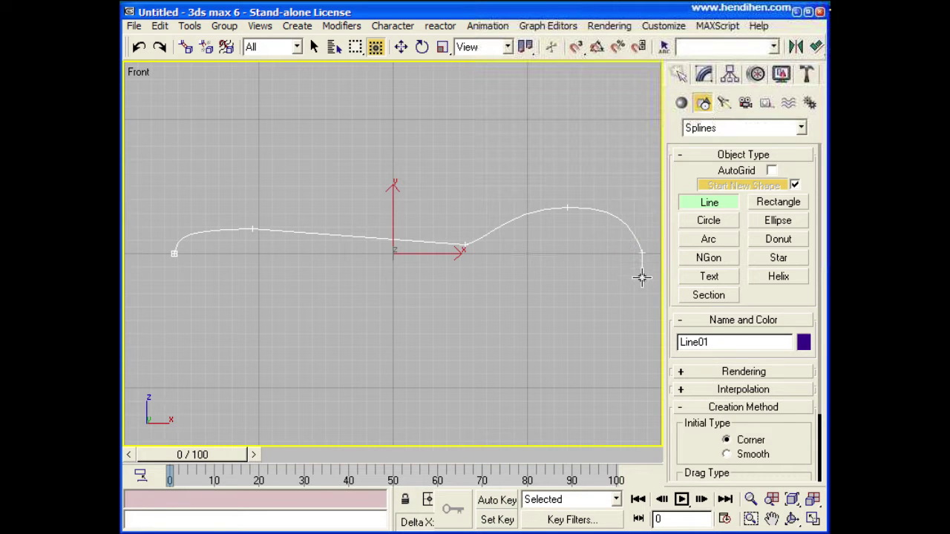
right_click(642, 276)
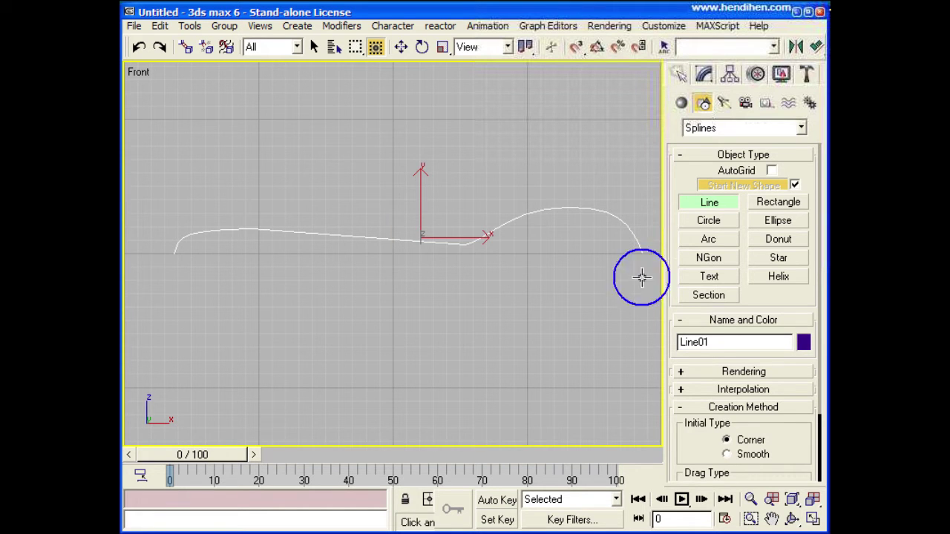
Mirror the curve on Y as a copy, offset about -25.37m below the original
click(401, 47)
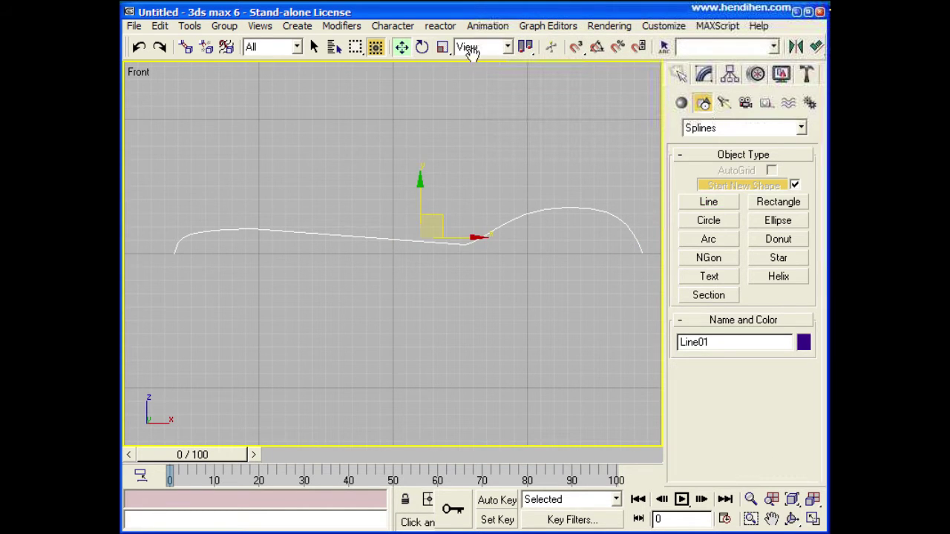
click(794, 46)
click(410, 316)
click(413, 205)
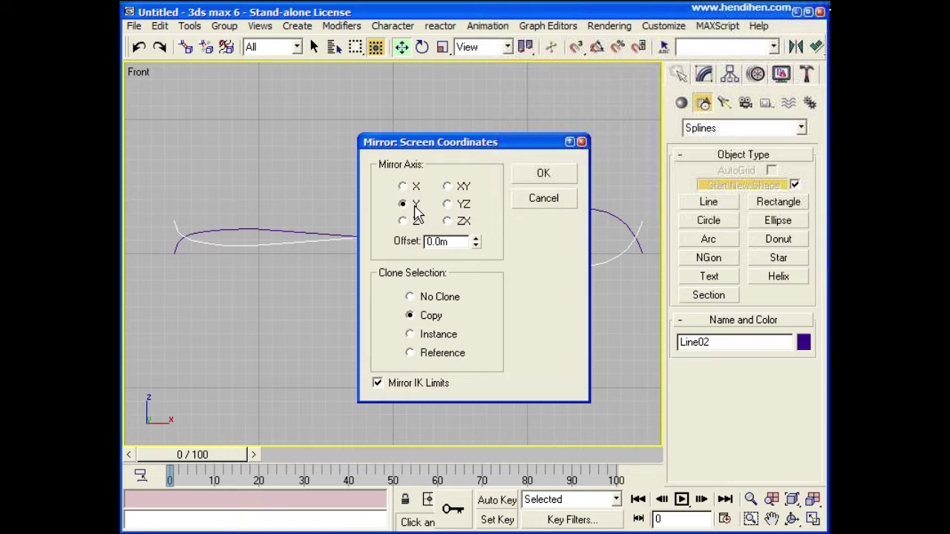
drag(507, 153, 628, 296)
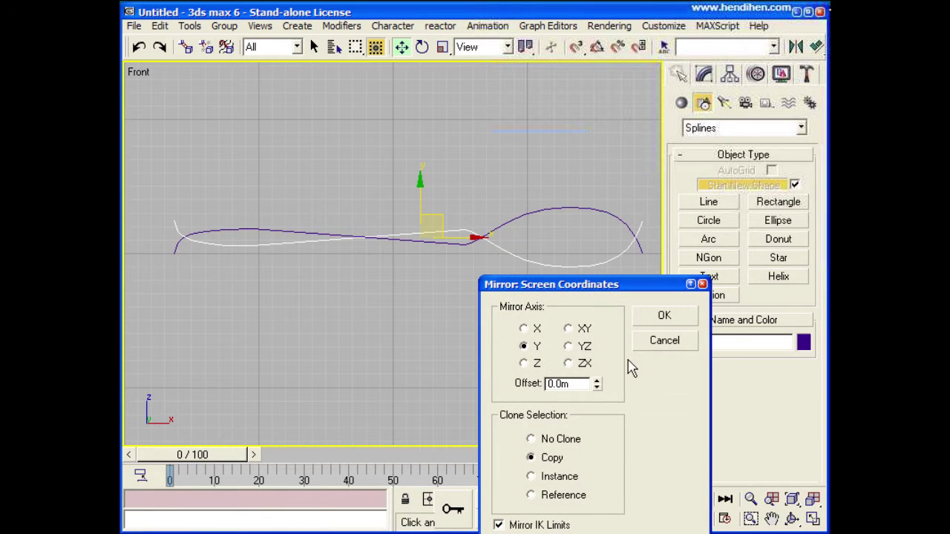
drag(599, 386, 598, 519)
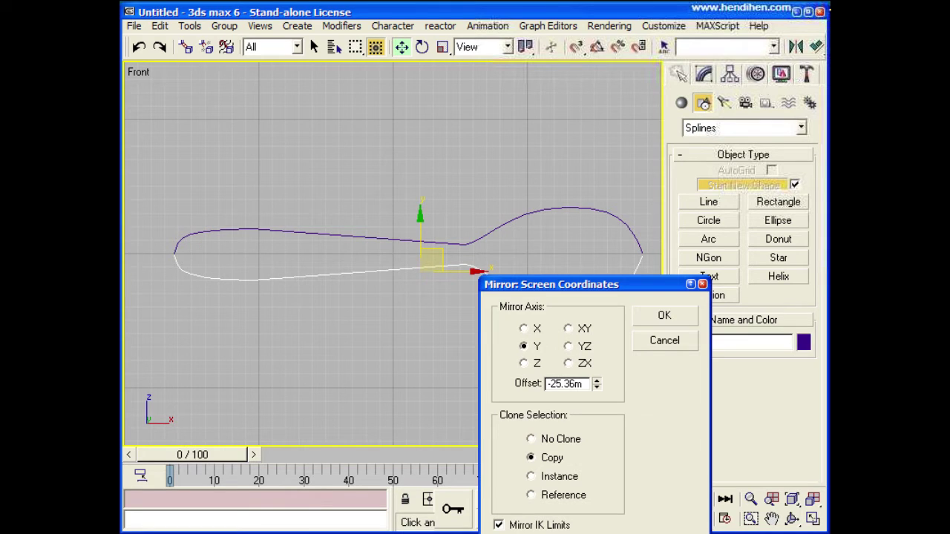
click(657, 315)
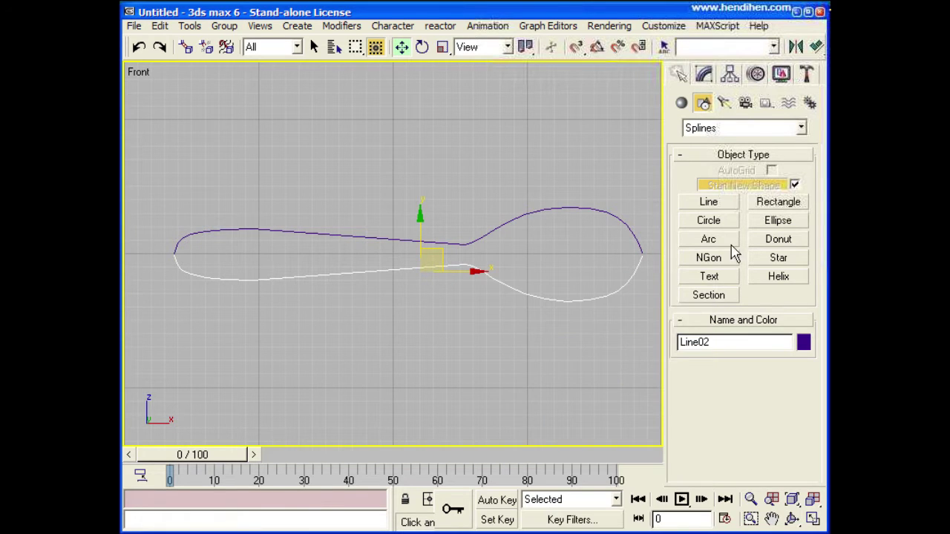
Attach Line01 to Line02 in the Modify panel and switch to Vertex sub-object level
click(703, 74)
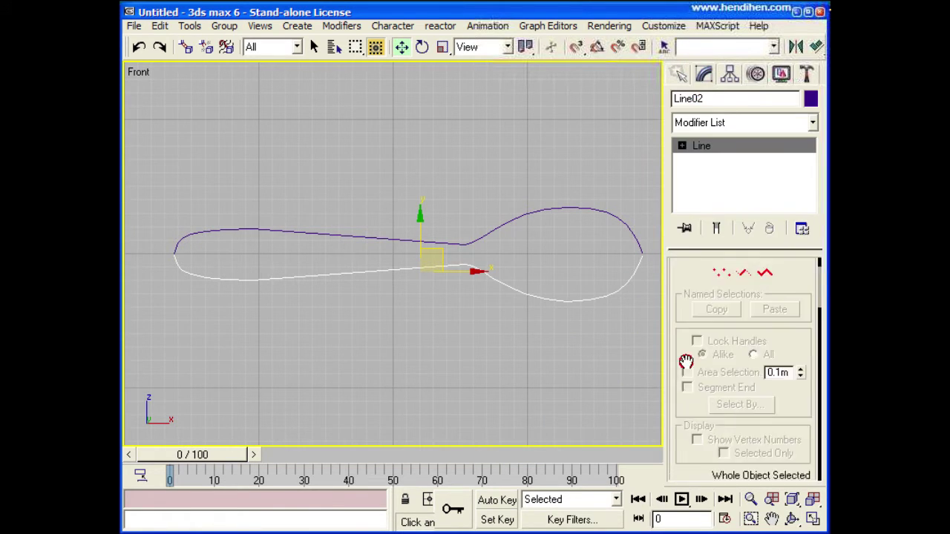
click(682, 395)
click(613, 217)
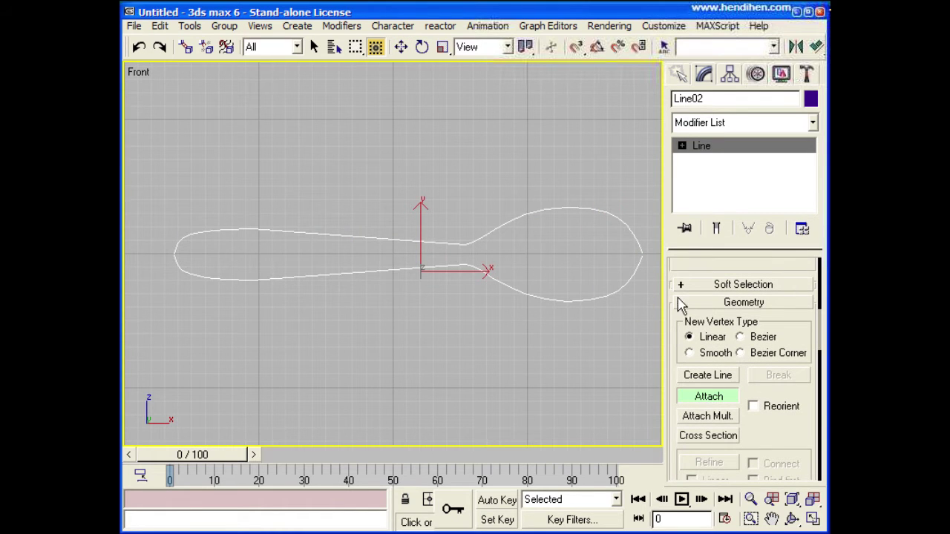
click(682, 146)
click(702, 160)
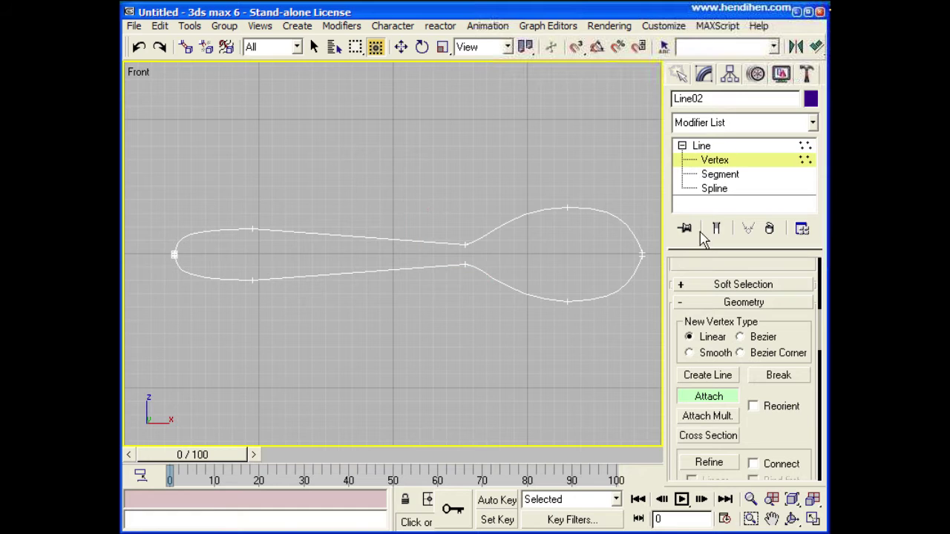
click(194, 264)
Weld the two handle-end vertices together using a 9.1m weld threshold
click(688, 401)
scroll(363, 257, up, 2)
scroll(356, 262, up, 2)
scroll(255, 261, up, 2)
mouse_move(149, 229)
mouse_down()
mouse_move(170, 260)
mouse_move(247, 304)
mouse_up()
drag(776, 395, 754, 202)
click(731, 406)
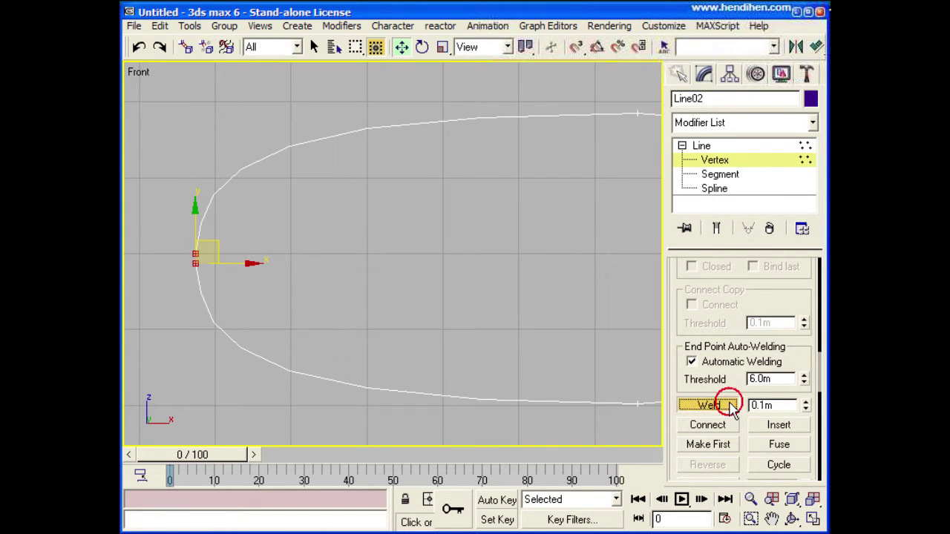
drag(809, 410, 806, 388)
click(723, 407)
Select the two vertices at the bowl's tip and weld them into one
mouse_move(530, 304)
middle_down()
mouse_move(316, 255)
mouse_move(221, 265)
middle_up()
scroll(349, 267, up, 3)
scroll(450, 259, down, 1)
scroll(279, 255, down, 1)
scroll(438, 231, down, 1)
scroll(445, 234, down, 1)
scroll(470, 245, down, 1)
middle_drag(494, 247, 216, 250)
drag(471, 215, 654, 312)
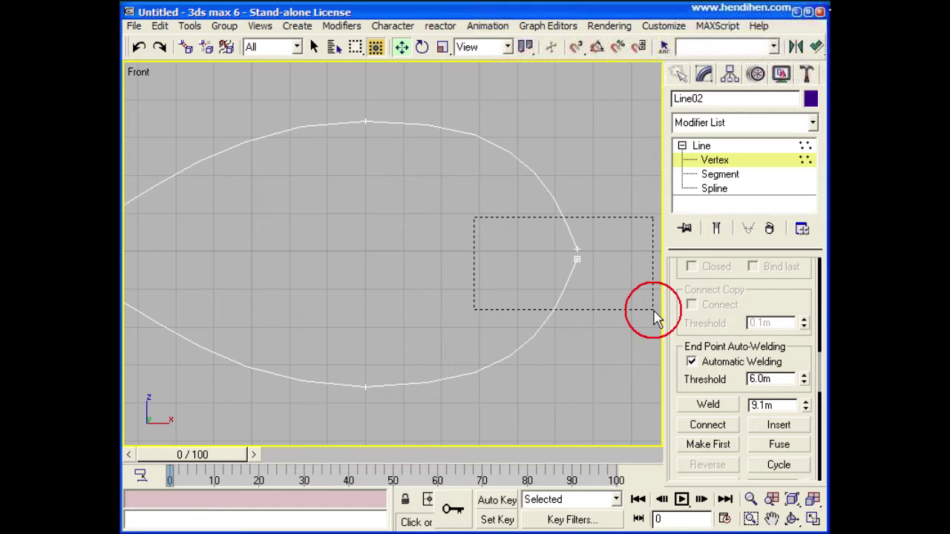
click(707, 404)
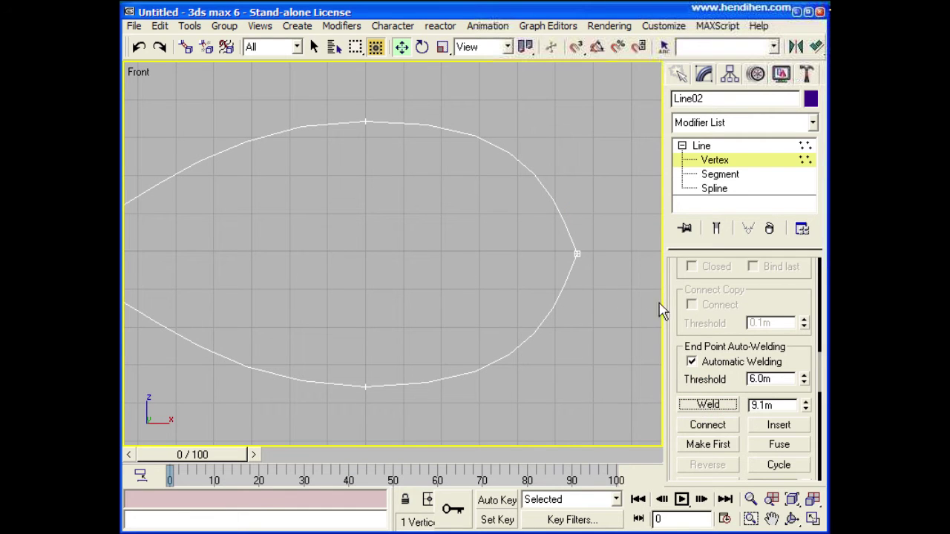
Set the welded bowl-tip vertex to Smooth
click(577, 254)
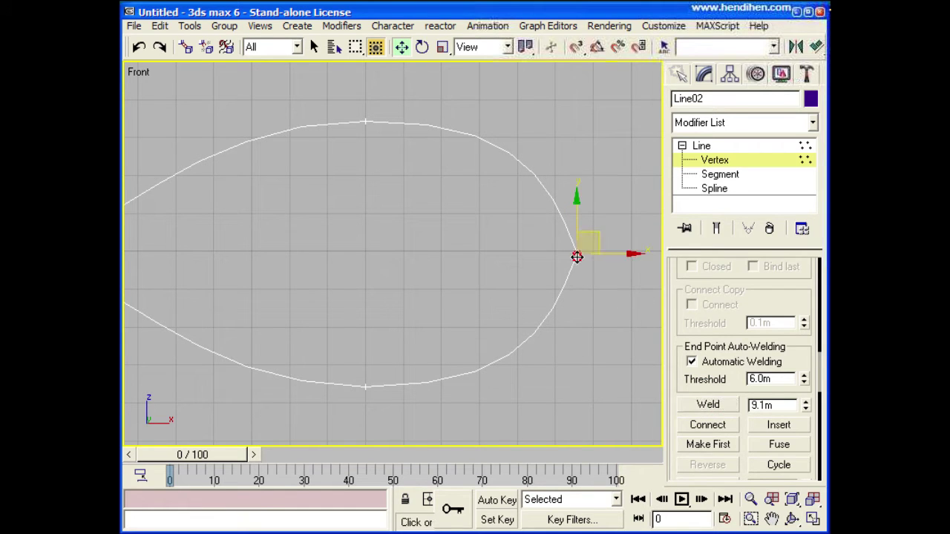
right_click(573, 252)
click(563, 158)
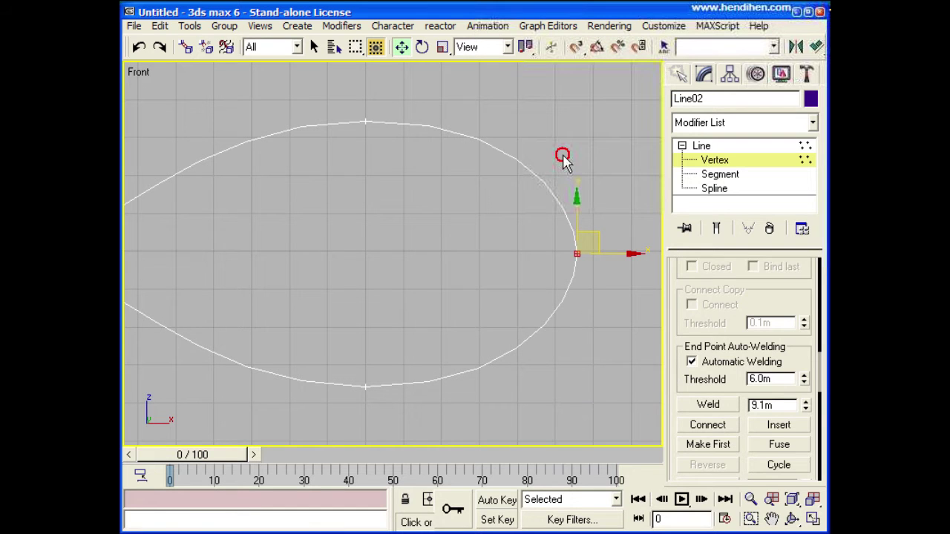
middle_drag(428, 240, 487, 232)
scroll(433, 227, down, 2)
scroll(412, 223, down, 2)
scroll(433, 227, up, 2)
scroll(425, 222, up, 1)
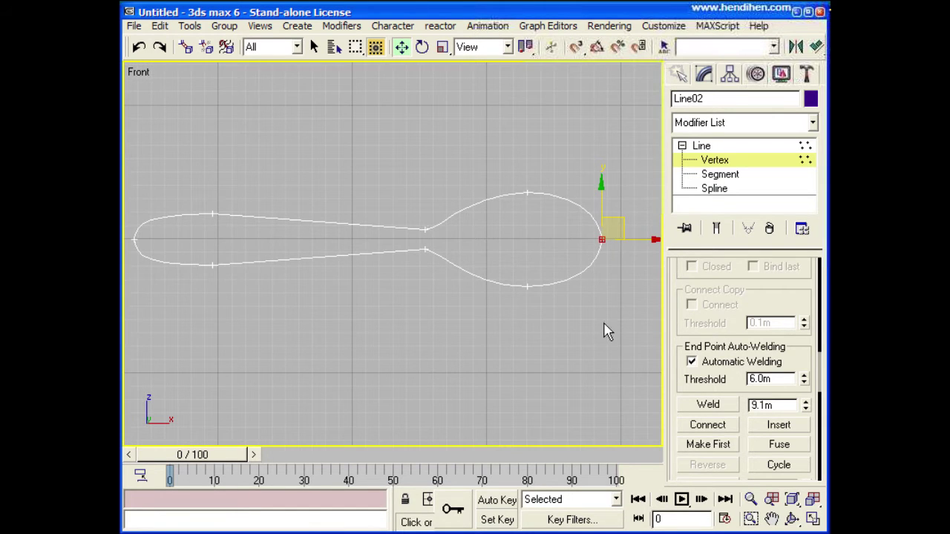
Add a Surface modifier to Line02 and turn off Show End Result to reveal the spline
click(725, 147)
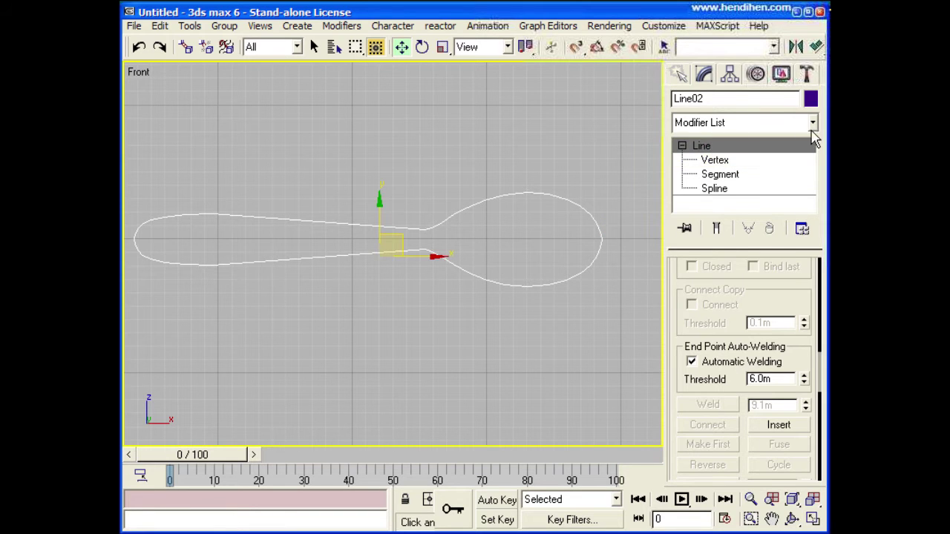
click(813, 123)
mouse_move(814, 148)
mouse_down()
mouse_move(819, 382)
mouse_move(810, 455)
mouse_up()
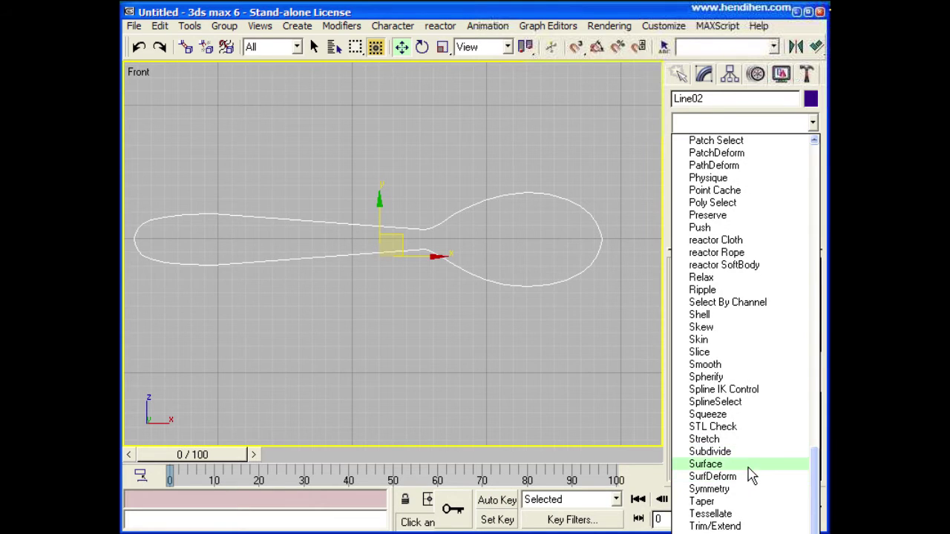
click(748, 467)
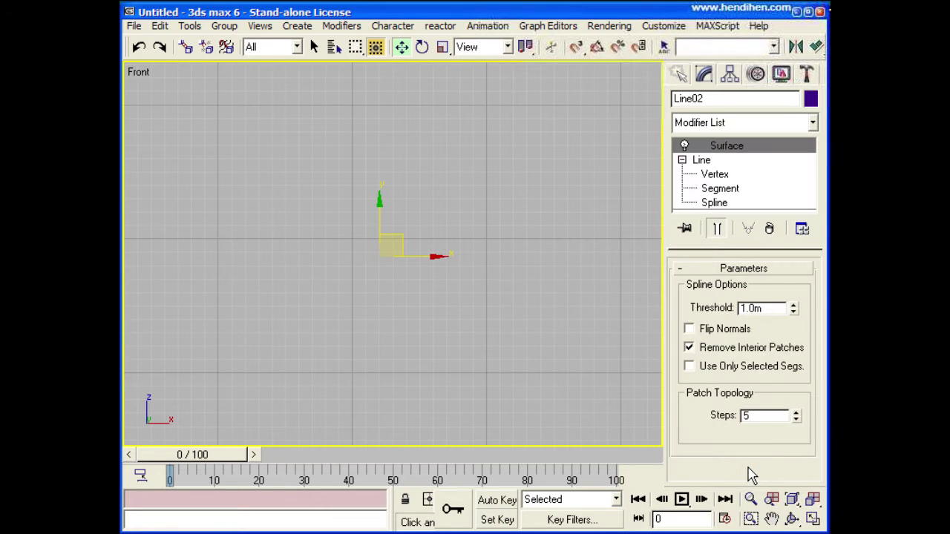
click(813, 519)
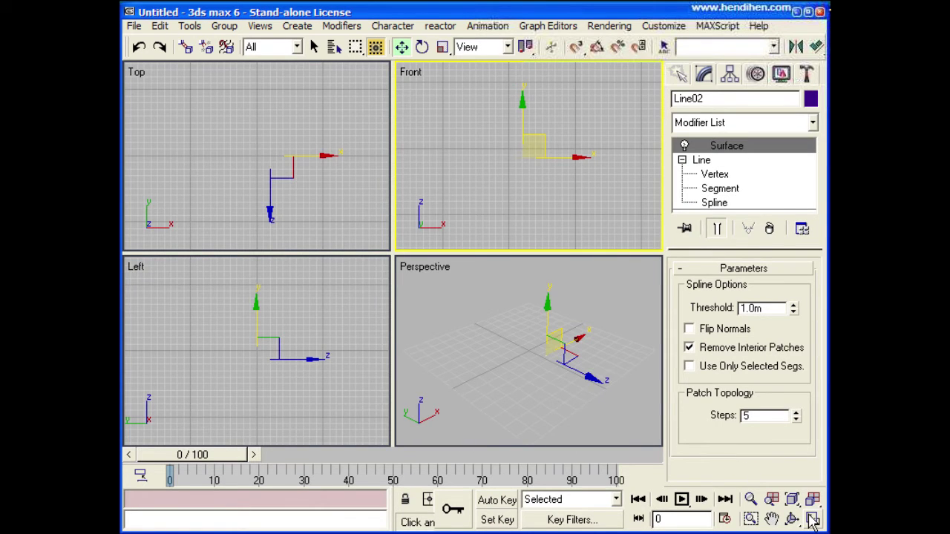
click(813, 519)
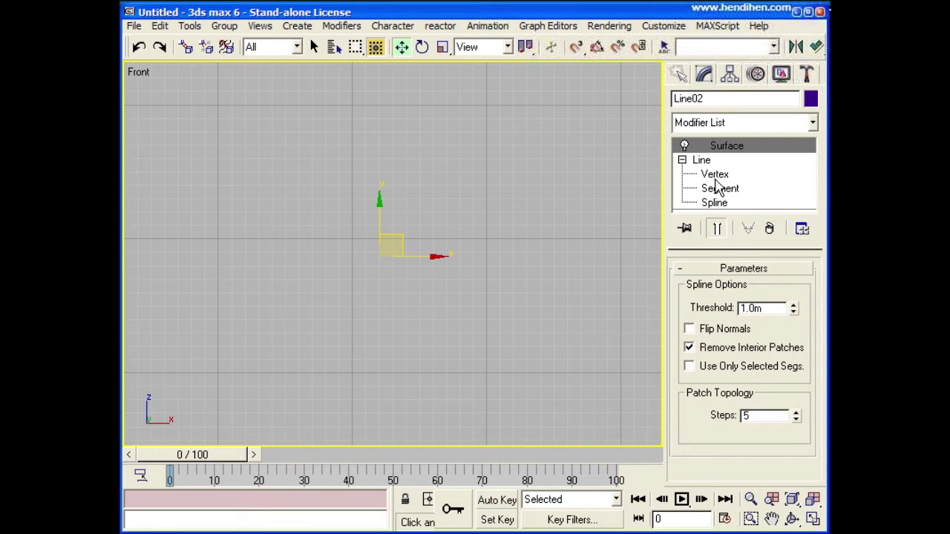
click(717, 230)
Enable Refine at Vertex level and limit snapping to Vertex and Edge, with Grid Points off
click(716, 176)
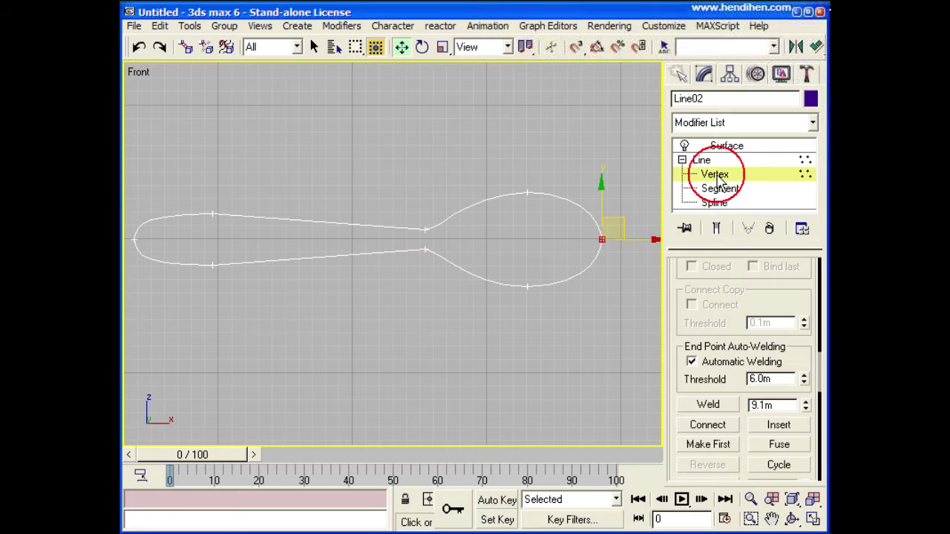
scroll(719, 338, up, 3)
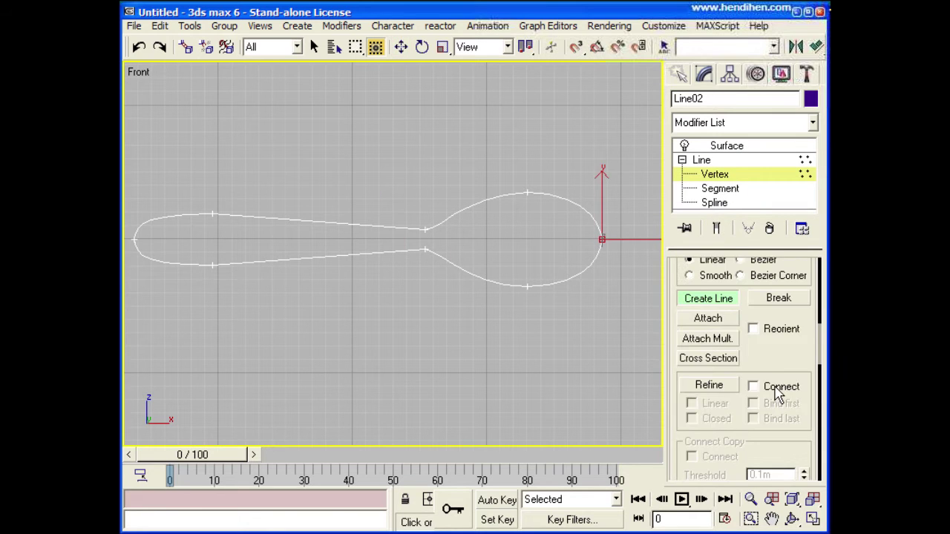
click(727, 386)
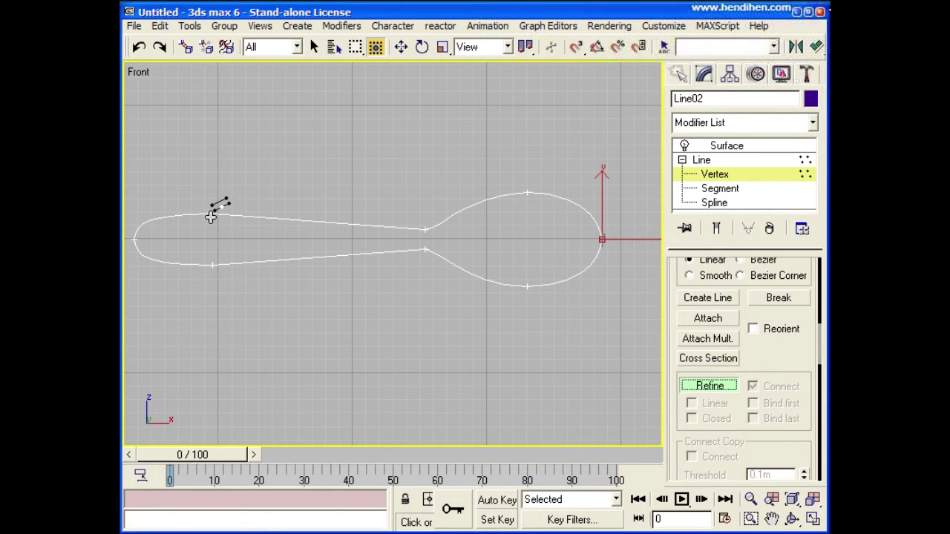
right_click(576, 46)
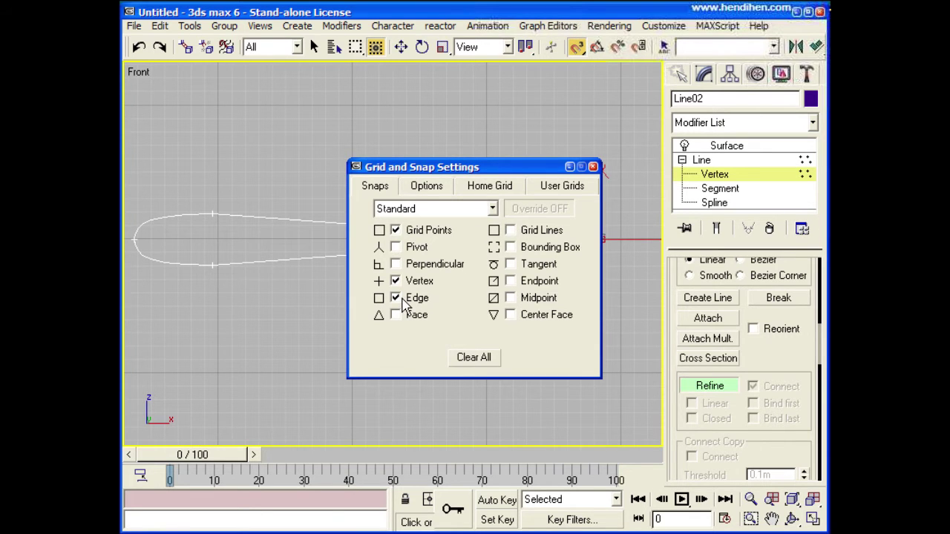
click(435, 230)
click(593, 166)
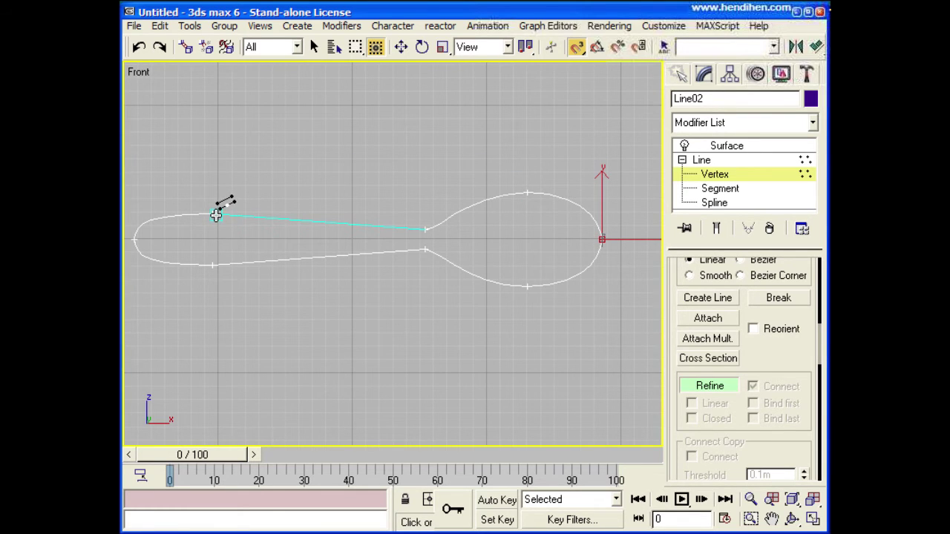
Refine a connected cross line across the handle, from its top edge to its bottom edge
right_click(577, 47)
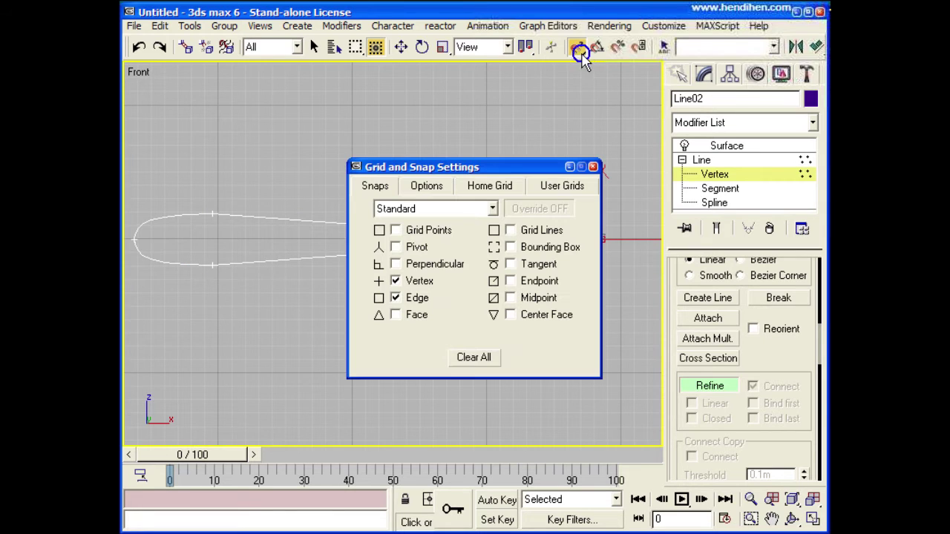
click(593, 166)
click(213, 215)
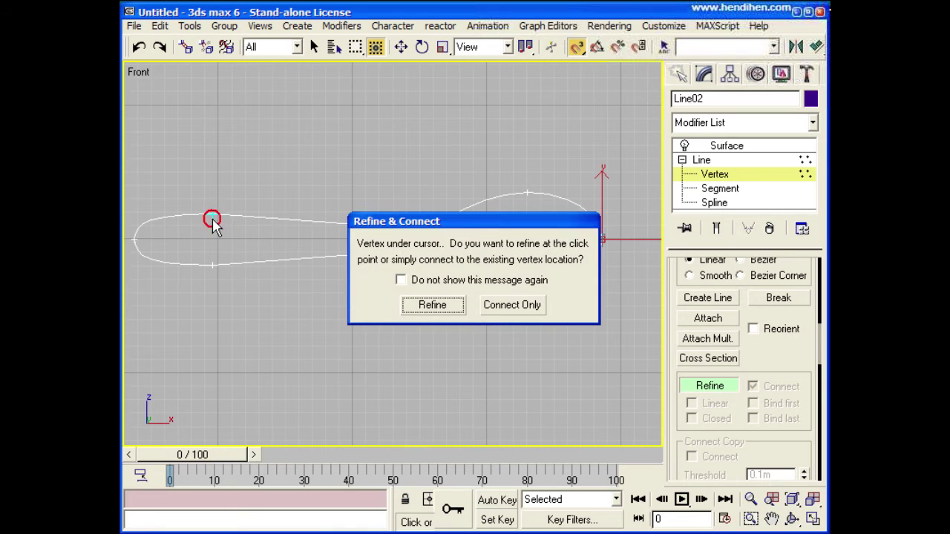
click(428, 285)
click(434, 303)
click(213, 263)
right_click(261, 254)
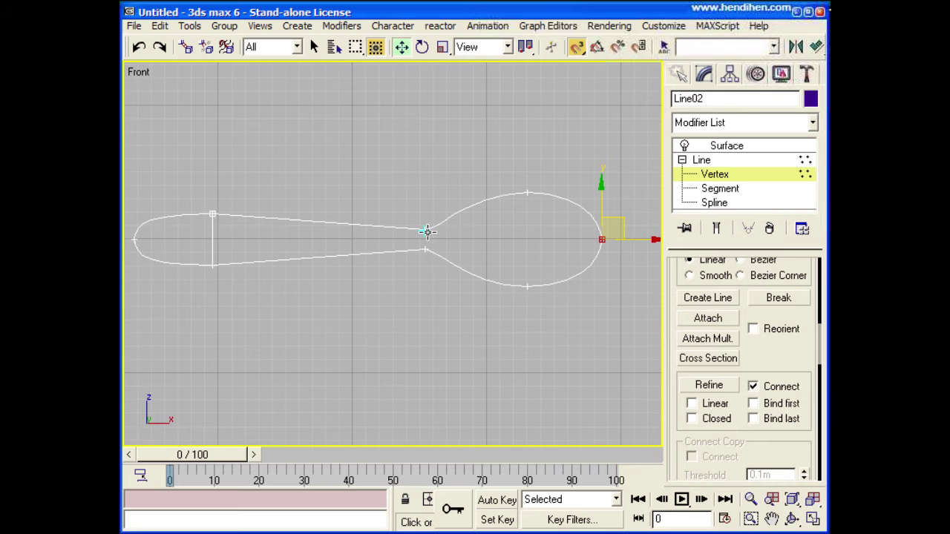
Add connected cross lines spanning the neck and the bowl
click(691, 392)
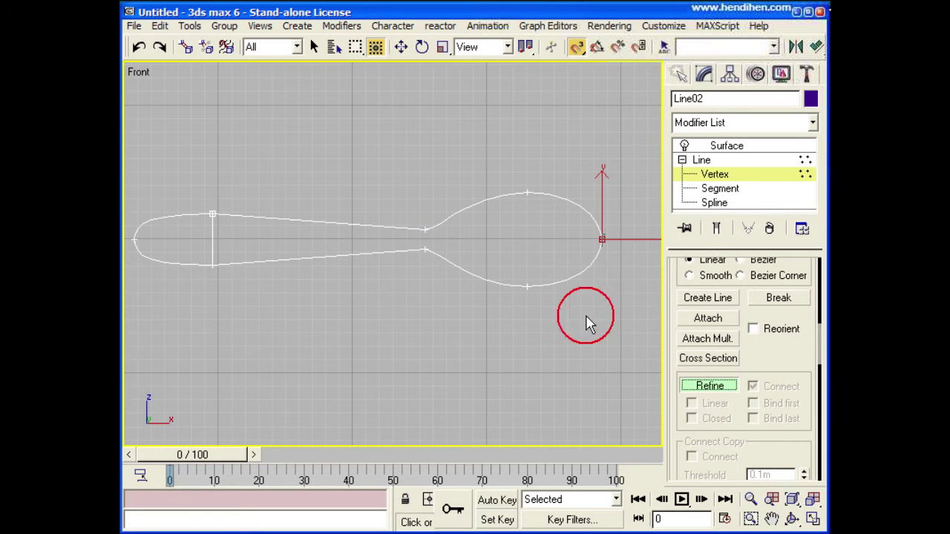
click(425, 229)
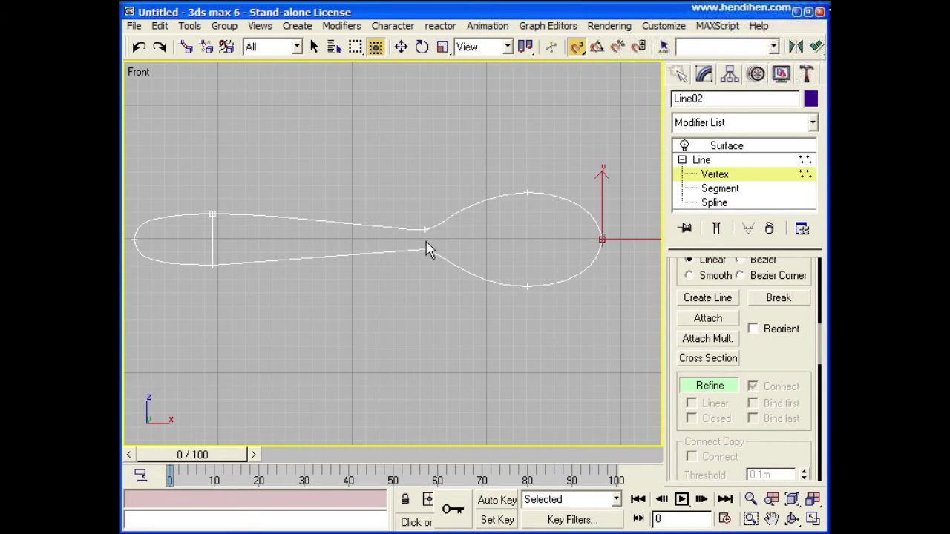
right_click(463, 257)
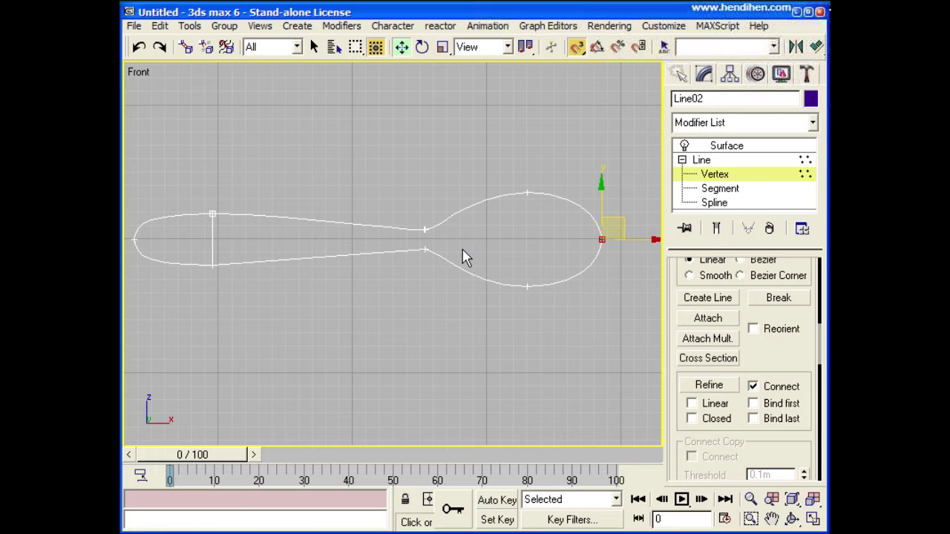
click(706, 391)
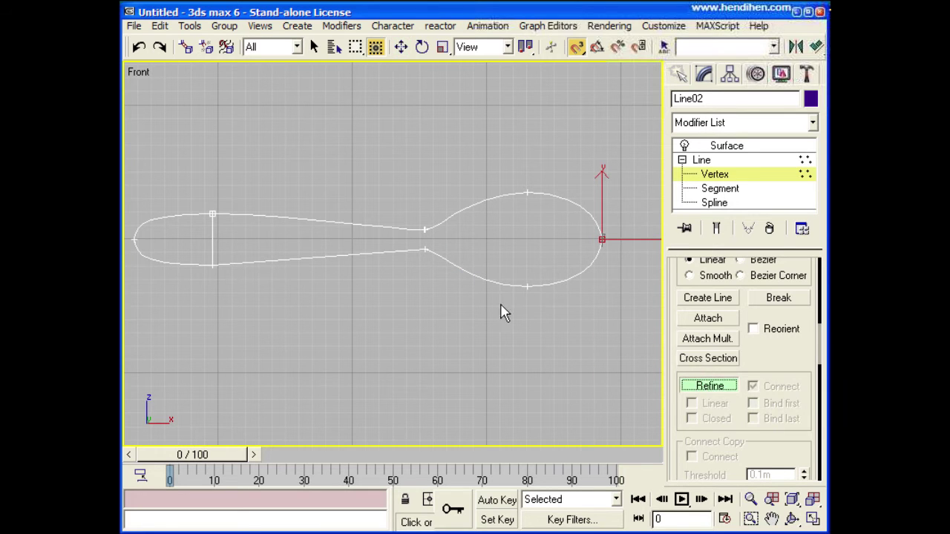
click(424, 249)
right_click(441, 260)
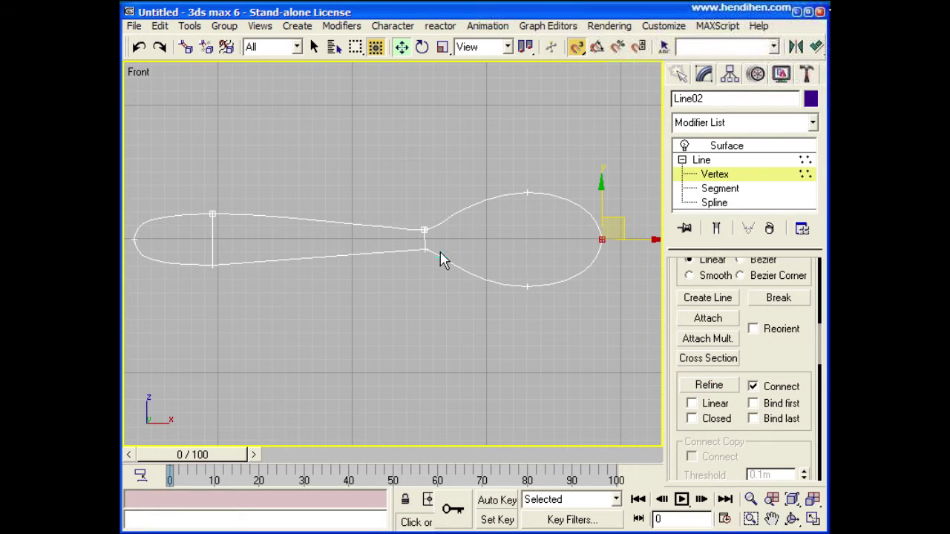
click(688, 392)
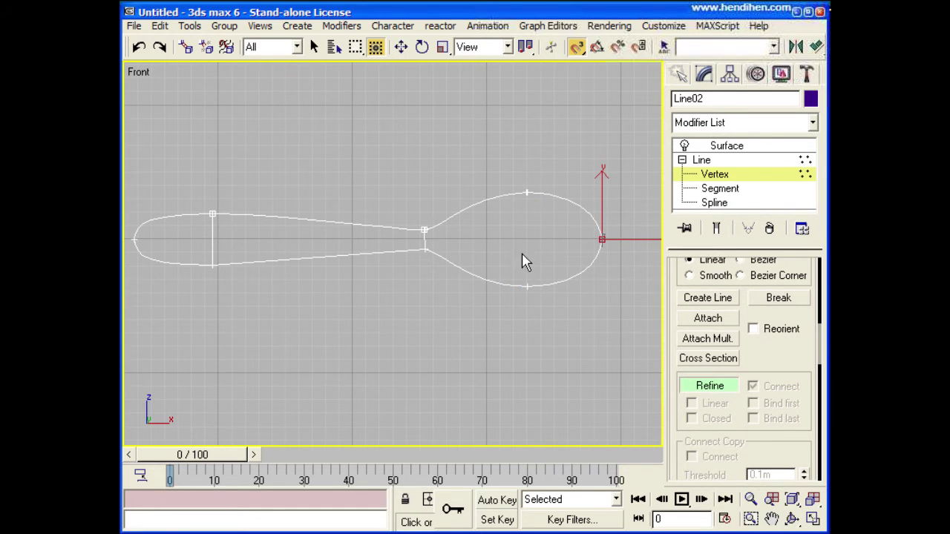
click(527, 193)
click(527, 286)
right_click(482, 284)
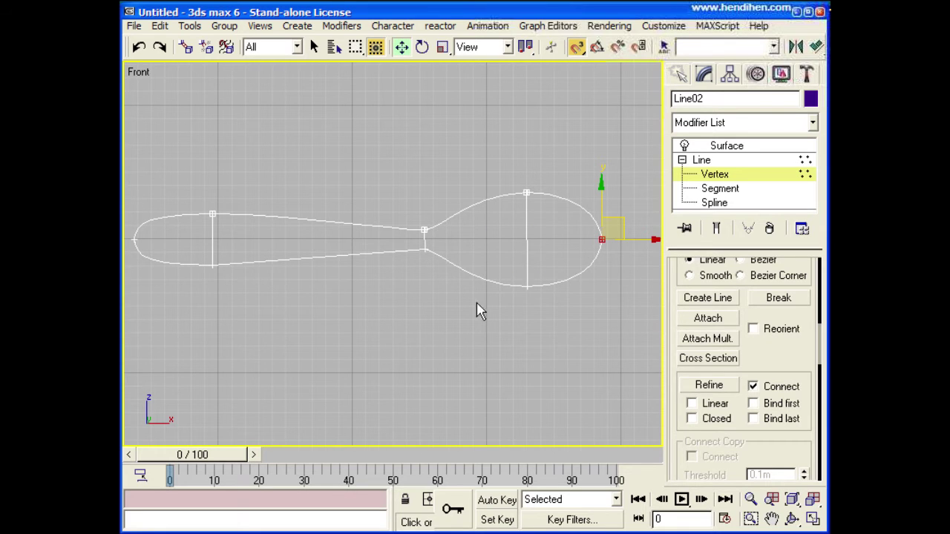
Add a lengthwise connected line from the handle's left tip to the bowl's tip
click(689, 389)
click(137, 239)
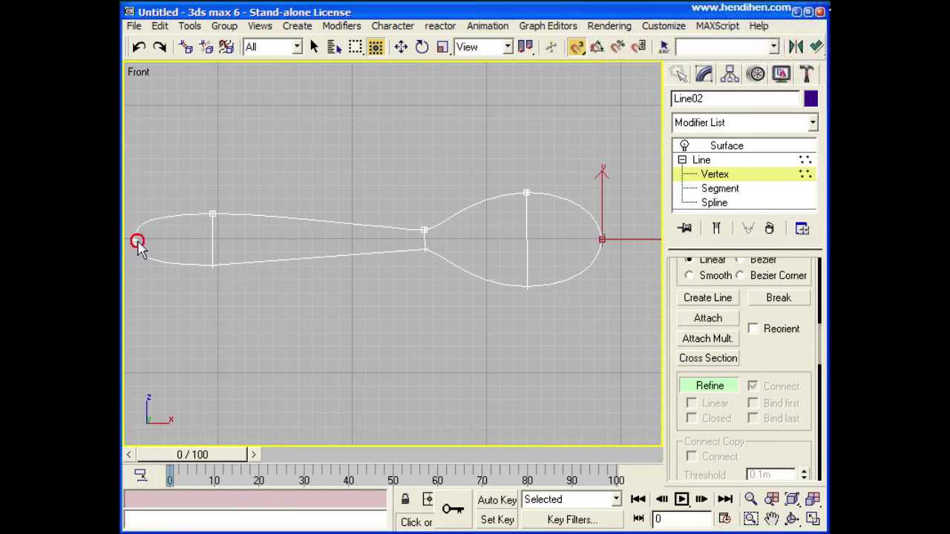
click(600, 242)
right_click(577, 246)
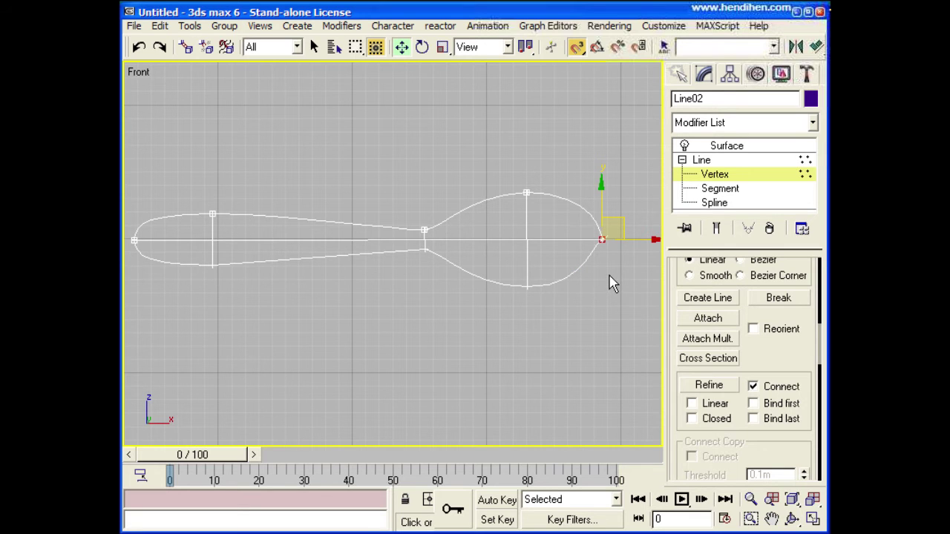
Zoom in on the bowl-tip vertex and drag its tangent handle to reshape the curve
scroll(613, 277, up, 4)
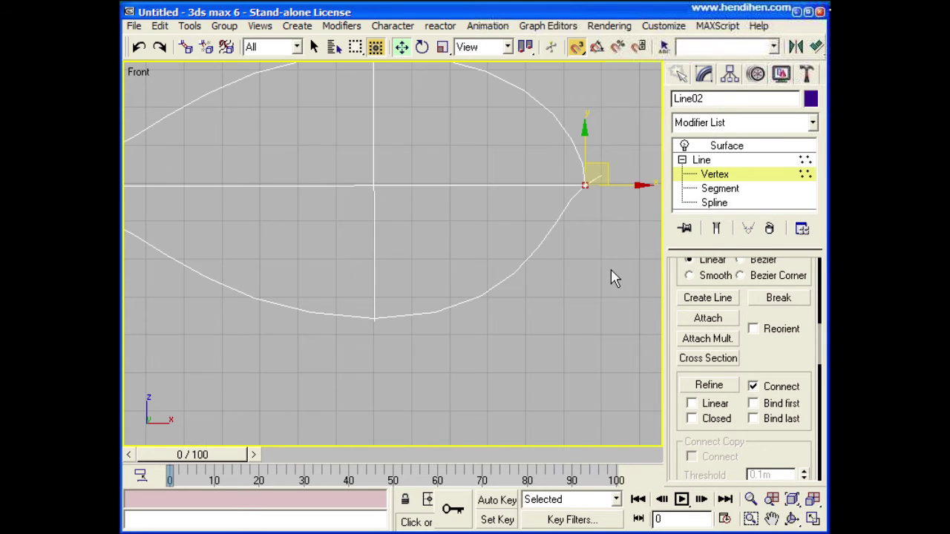
middle_drag(564, 255, 498, 278)
scroll(498, 278, up, 3)
scroll(503, 271, up, 1)
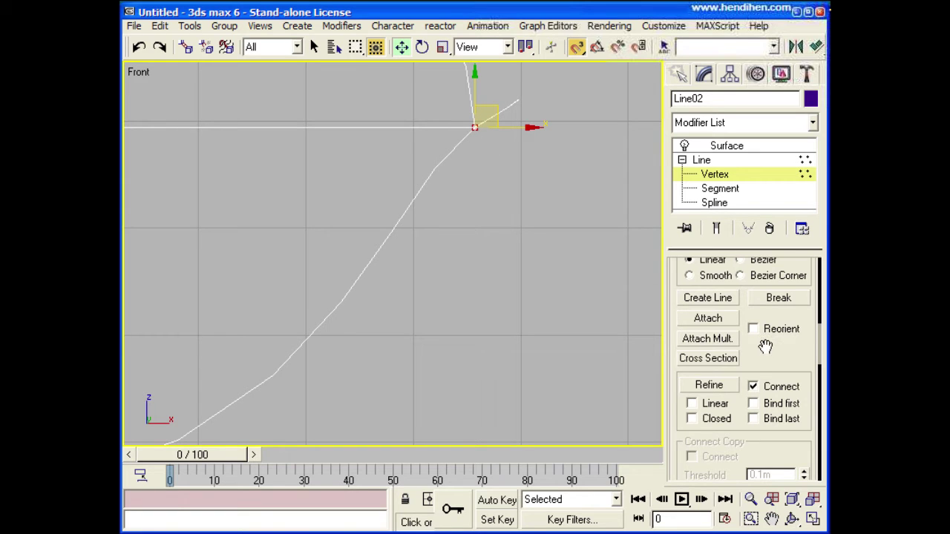
scroll(769, 345, up, 5)
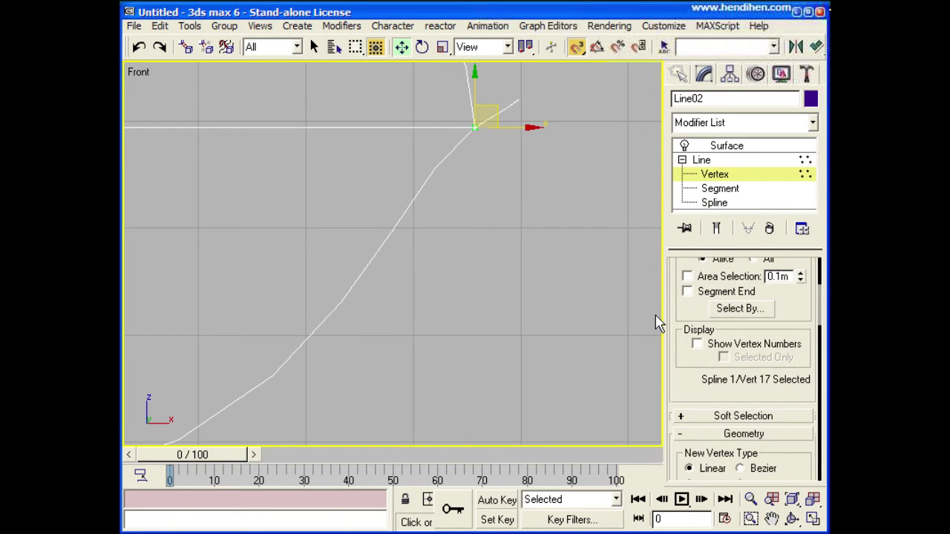
middle_drag(533, 189, 529, 354)
drag(468, 294, 470, 294)
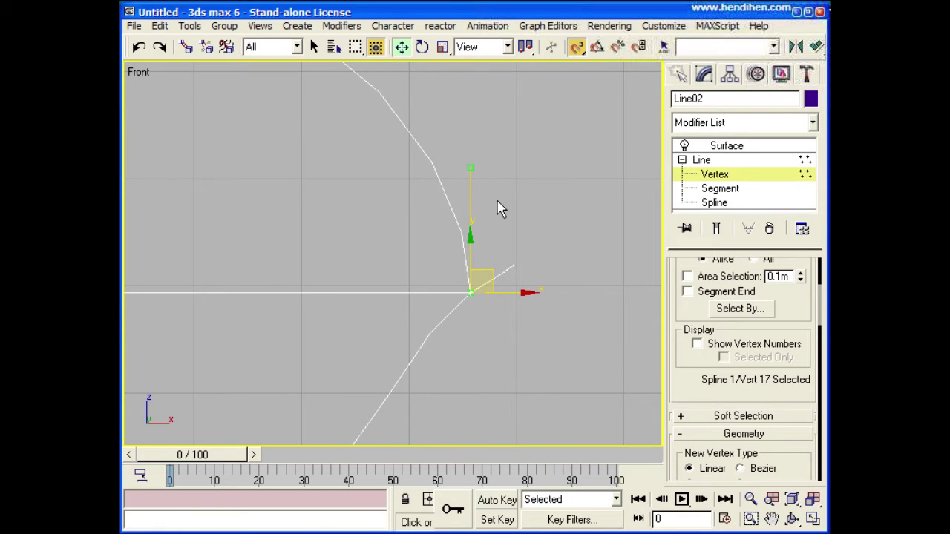
drag(470, 171, 478, 186)
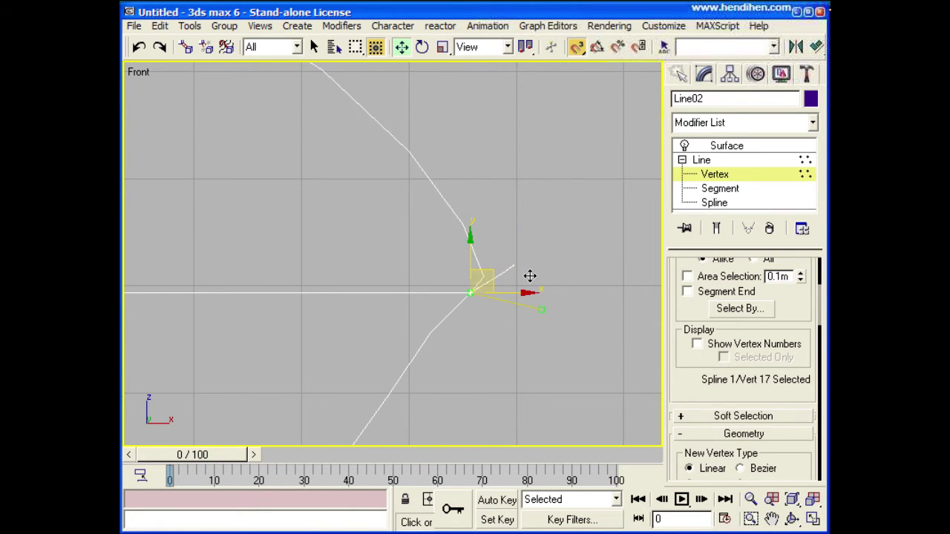
Convert the bowl-tip vertex to Bezier Corner and swing its tangent handles to reshape the tip
right_click(475, 292)
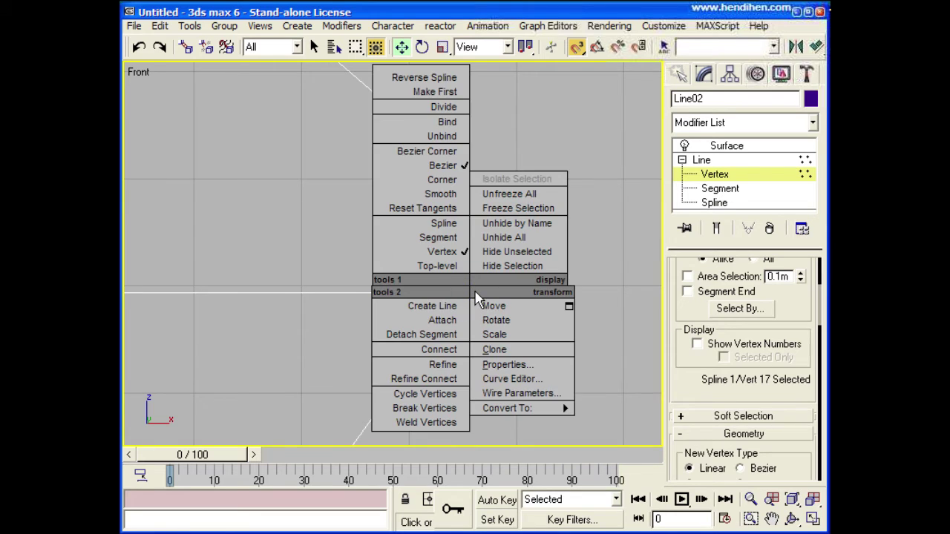
click(451, 186)
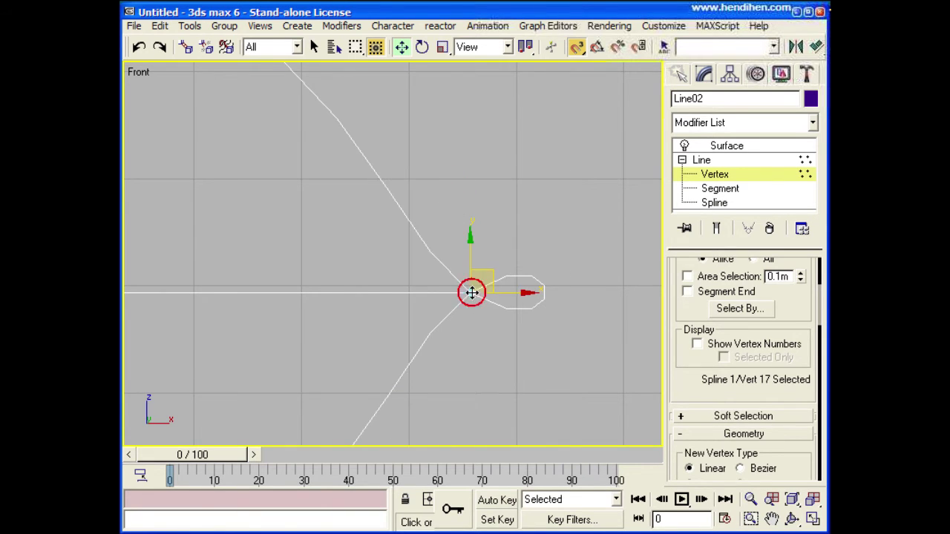
right_click(472, 293)
click(456, 154)
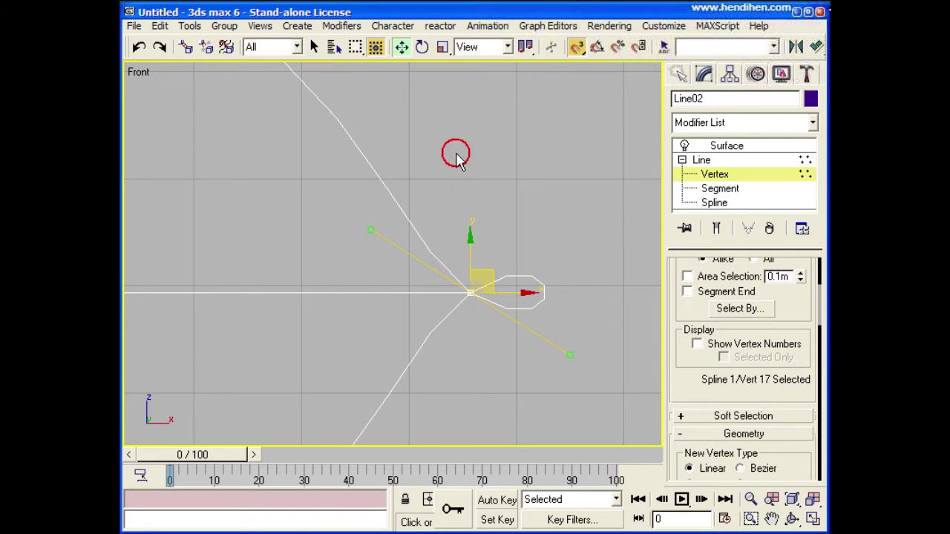
drag(573, 359, 499, 322)
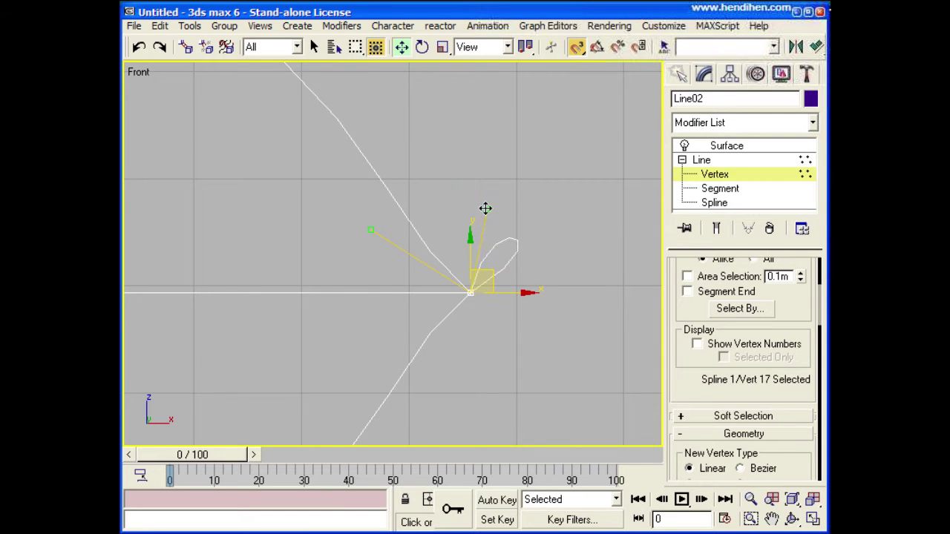
drag(373, 233, 482, 246)
drag(497, 324, 465, 221)
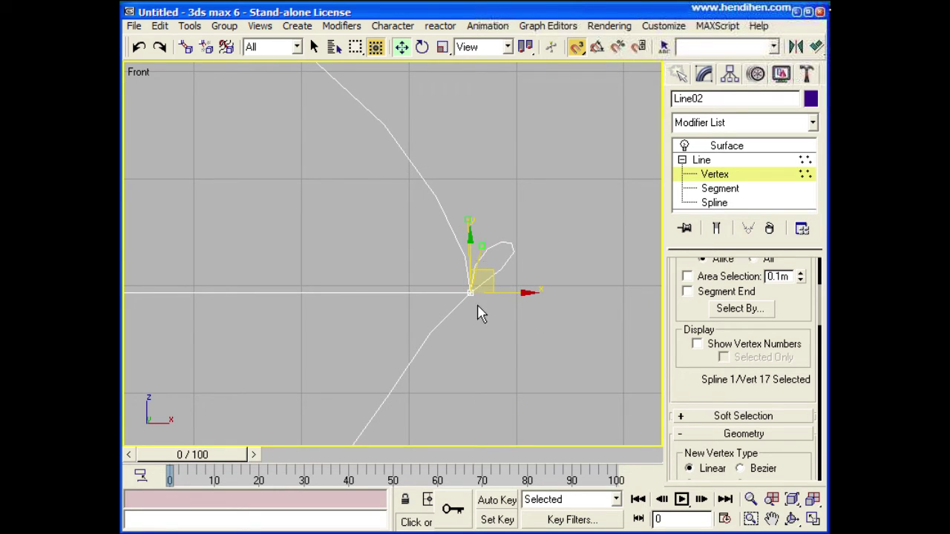
drag(473, 297, 482, 255)
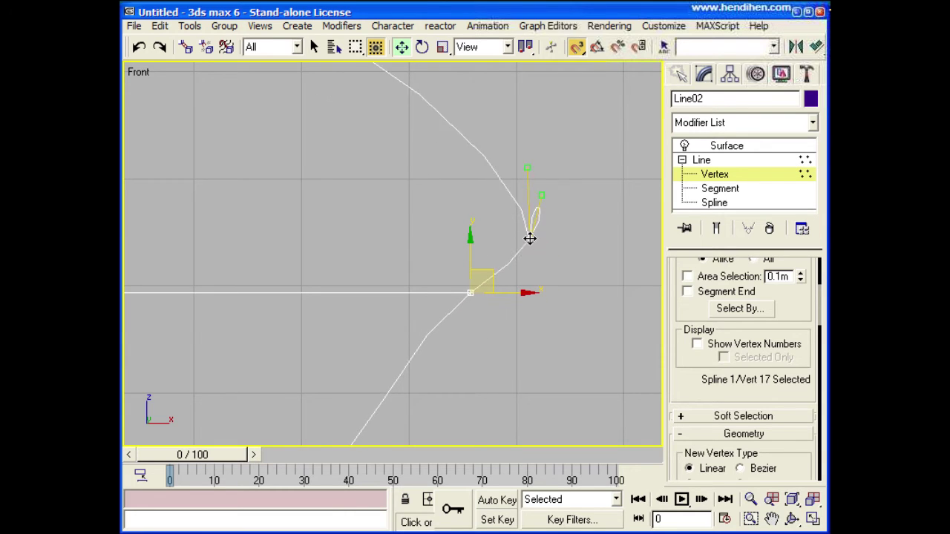
Adjust the loop vertices and tangents into a rounded tip, then delete the kinked vertex
drag(498, 205, 522, 214)
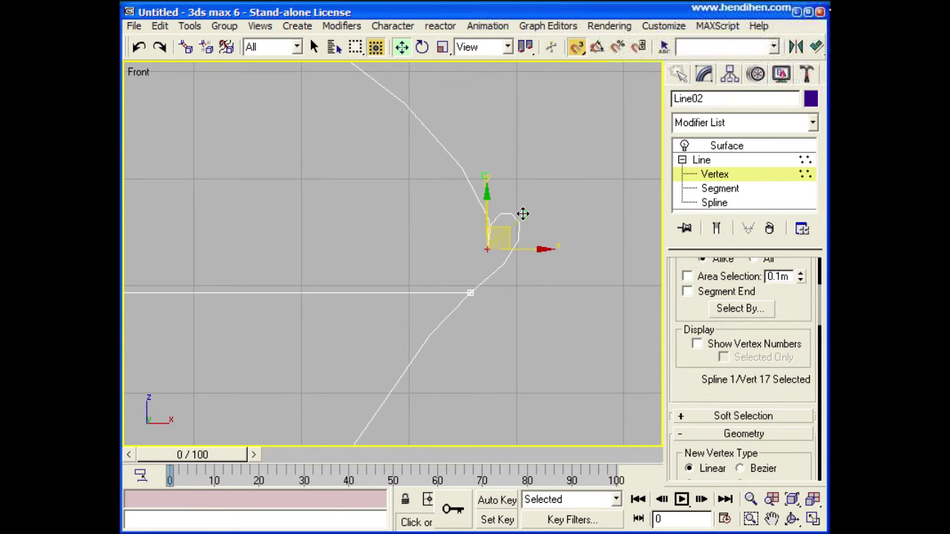
mouse_move(489, 176)
mouse_down()
mouse_move(584, 235)
mouse_move(562, 292)
mouse_move(524, 263)
mouse_move(542, 211)
mouse_up()
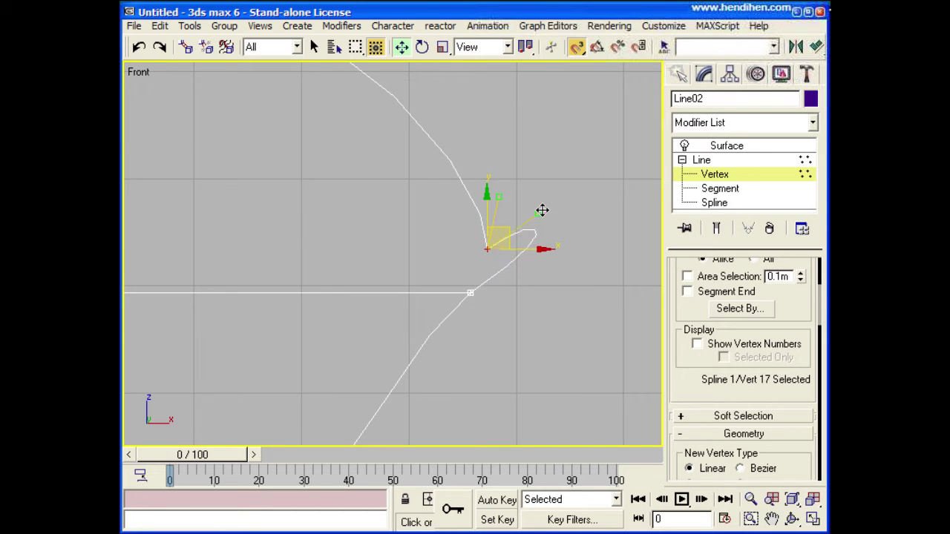
mouse_move(473, 295)
mouse_down()
mouse_move(468, 356)
mouse_move(455, 287)
mouse_move(467, 306)
mouse_up()
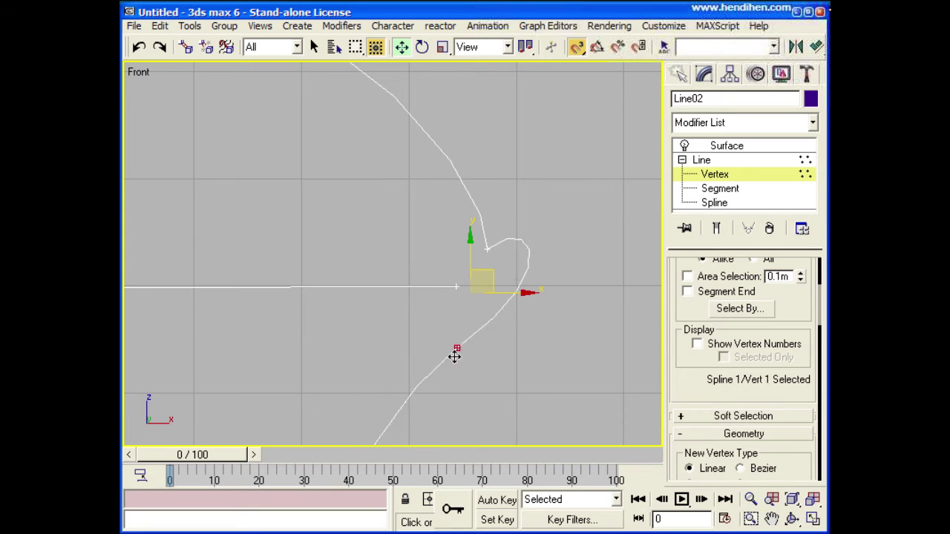
drag(483, 248, 458, 284)
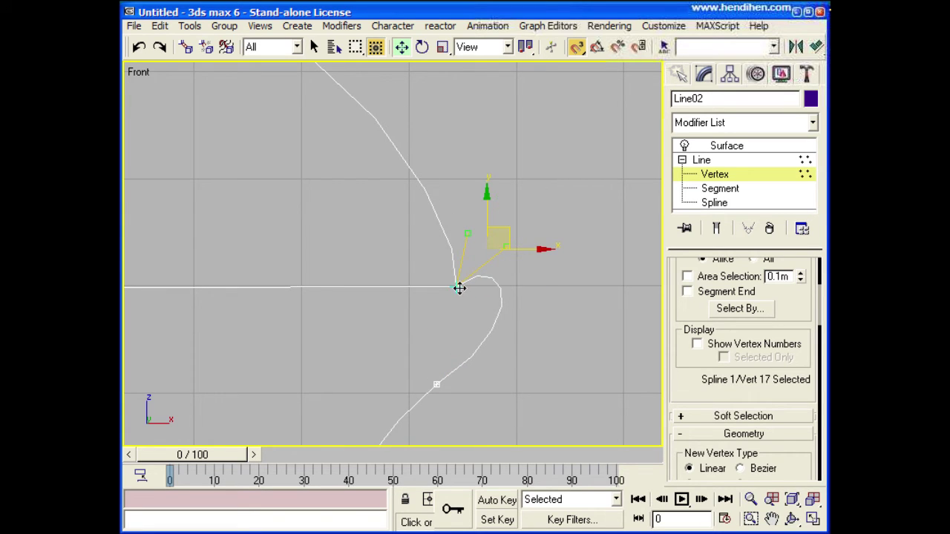
mouse_move(508, 250)
mouse_down()
mouse_move(498, 312)
mouse_move(456, 339)
mouse_up()
click(438, 383)
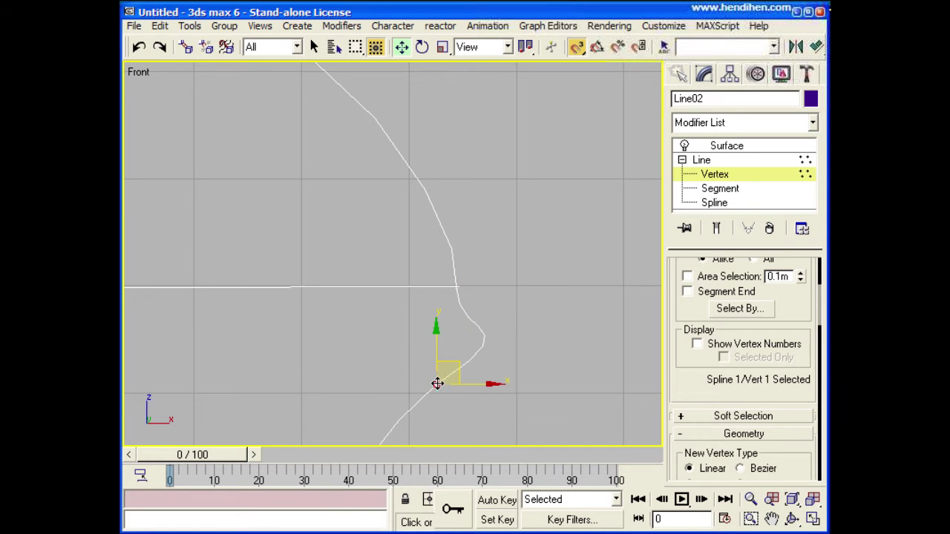
scroll(466, 316, down, 3)
scroll(464, 314, down, 2)
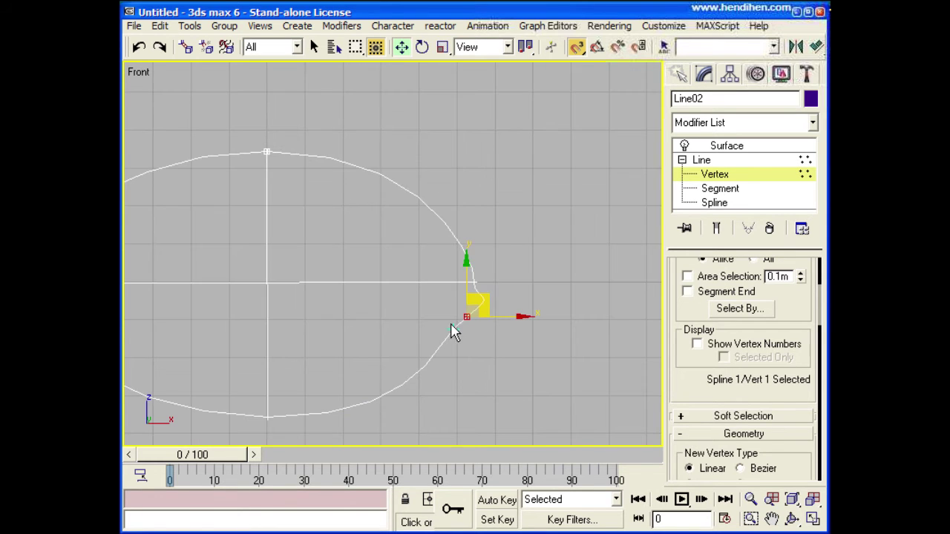
key(Delete)
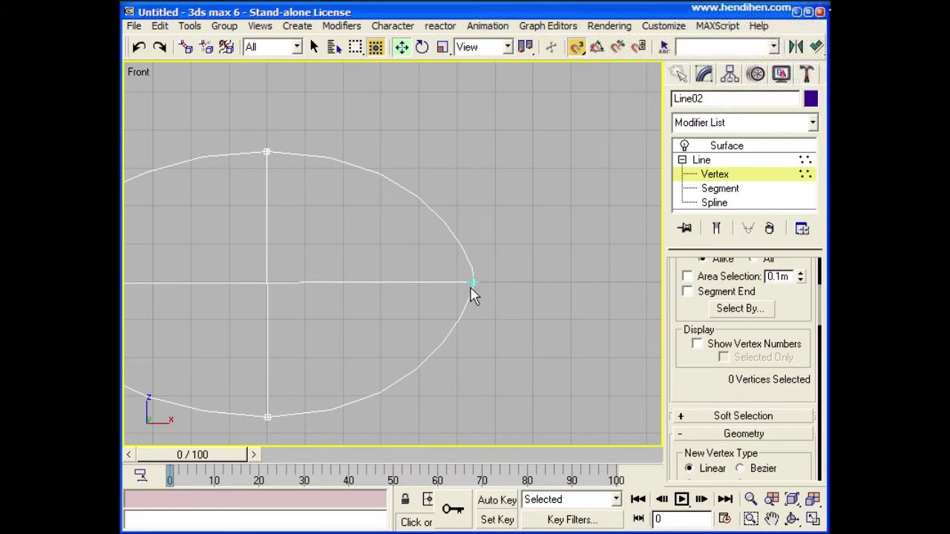
Frame the whole spoon outline, restore the four-viewport layout and orbit the Perspective view
click(473, 283)
middle_drag(409, 326, 600, 324)
scroll(557, 334, down, 2)
scroll(465, 326, up, 3)
mouse_move(465, 327)
middle_down()
mouse_move(614, 317)
mouse_move(503, 320)
mouse_move(512, 259)
mouse_move(445, 216)
middle_up()
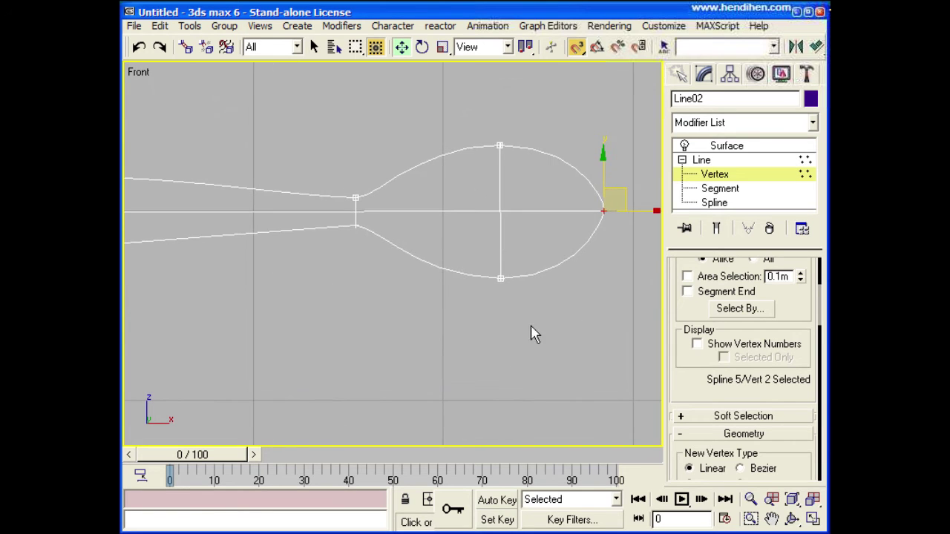
click(792, 519)
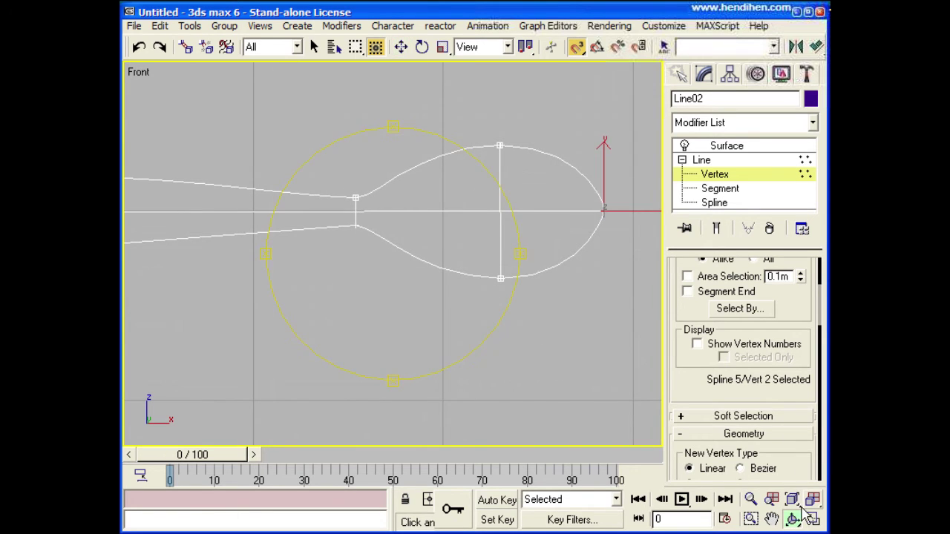
click(813, 519)
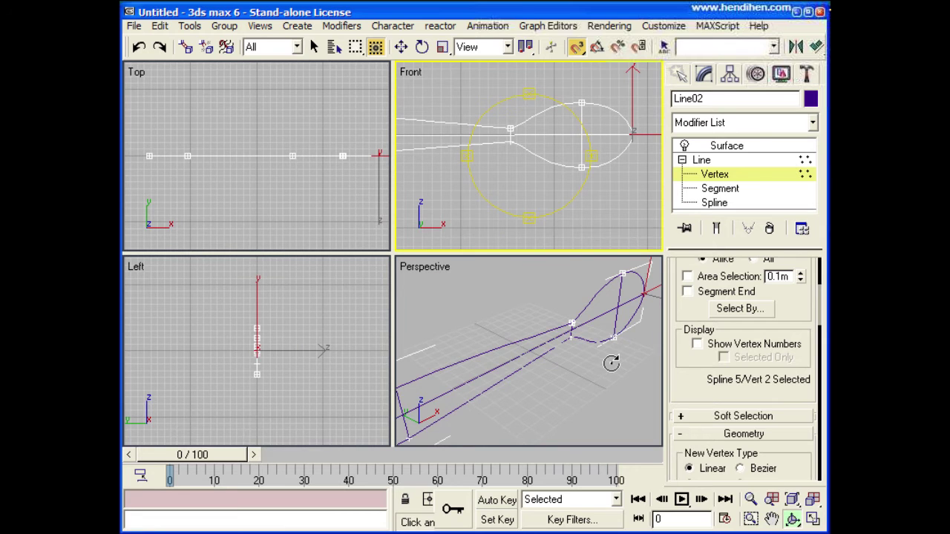
drag(616, 362, 628, 349)
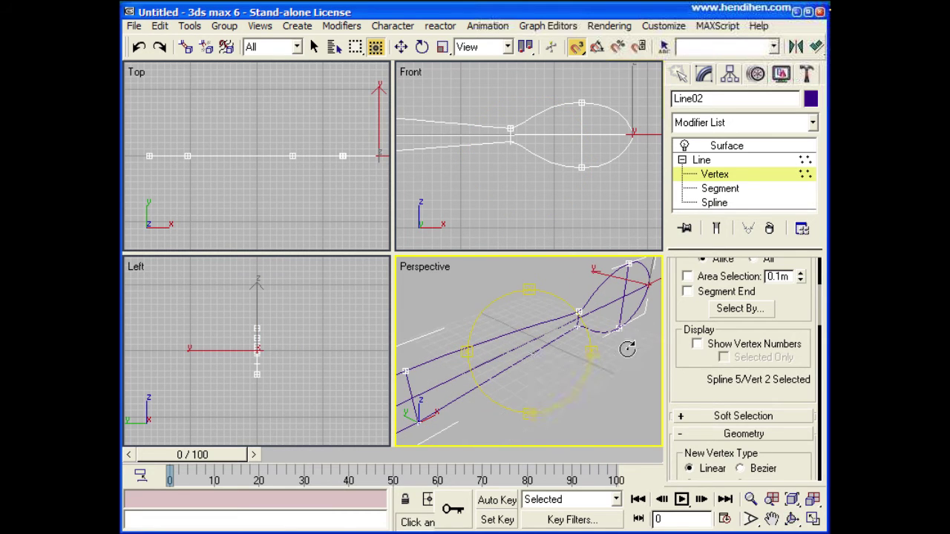
Return to the Line's vertex level and set the CrossInsert distance to 2.1m
click(732, 146)
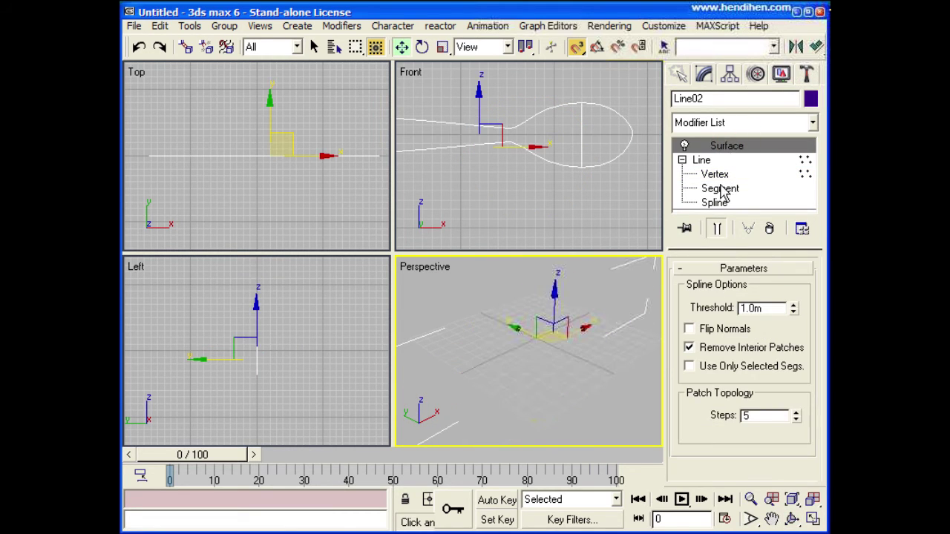
click(716, 177)
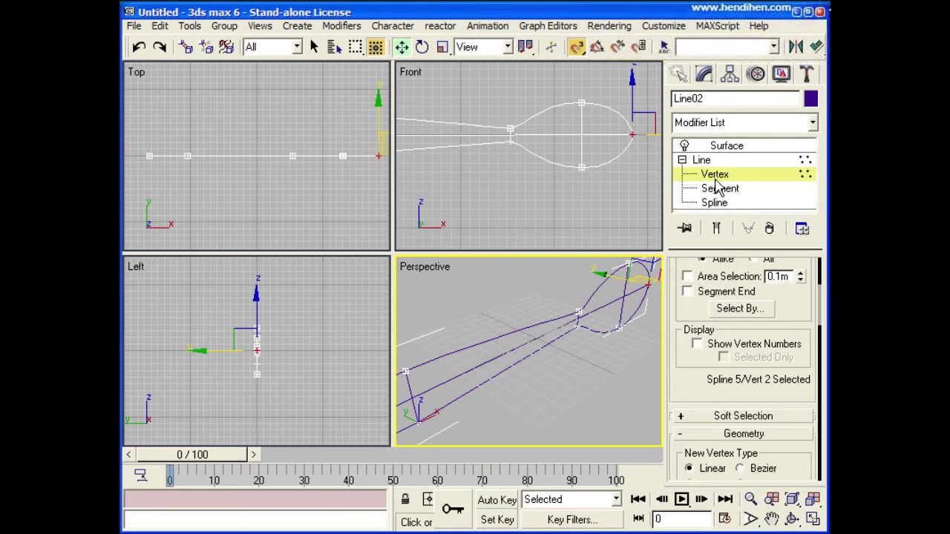
middle_drag(501, 200, 624, 201)
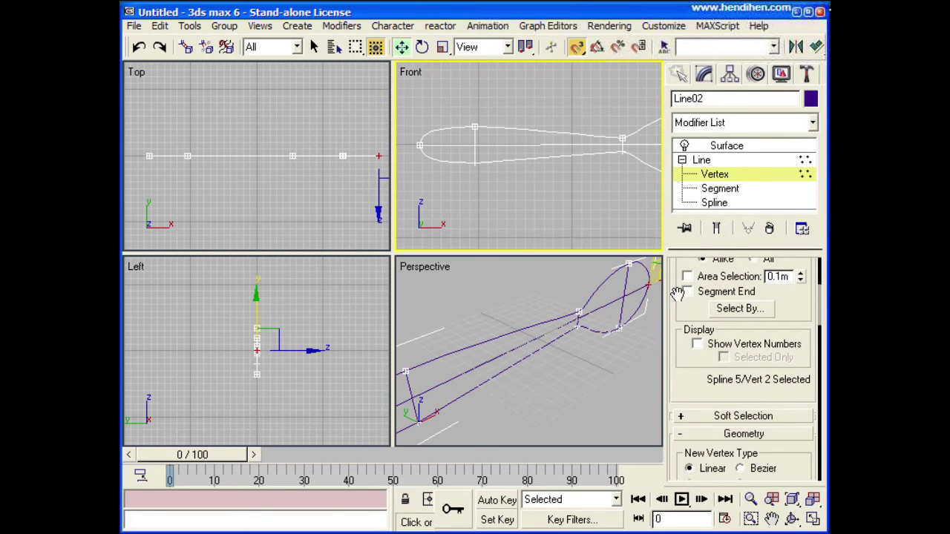
drag(688, 402, 679, 247)
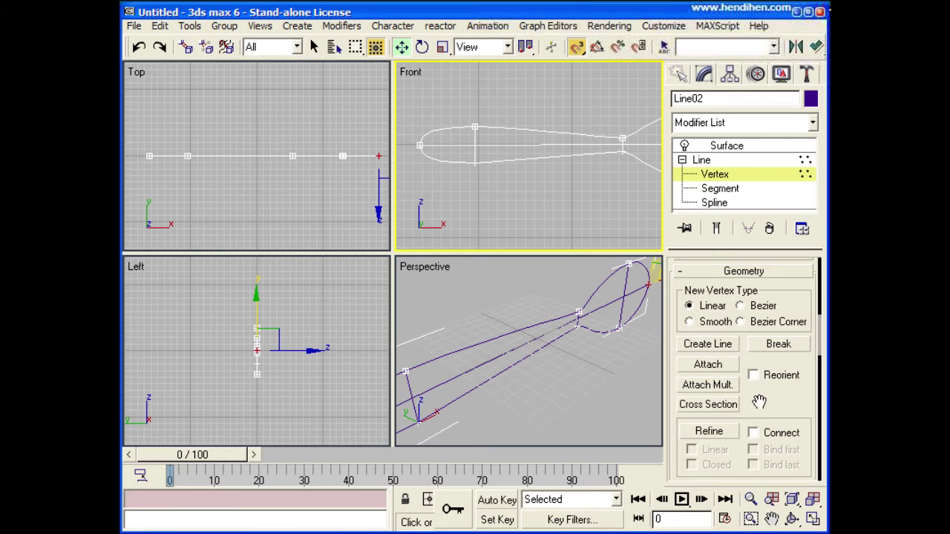
scroll(758, 401, down, 5)
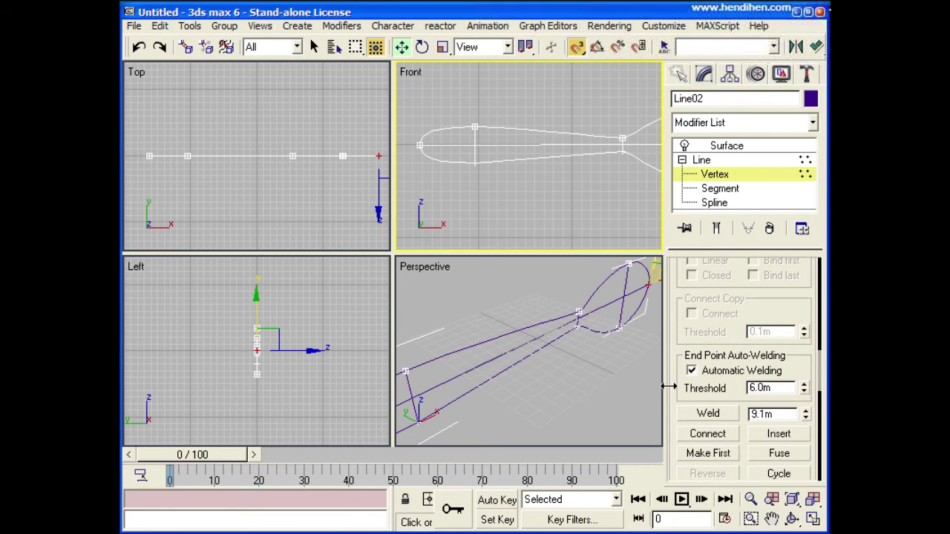
drag(677, 388, 674, 189)
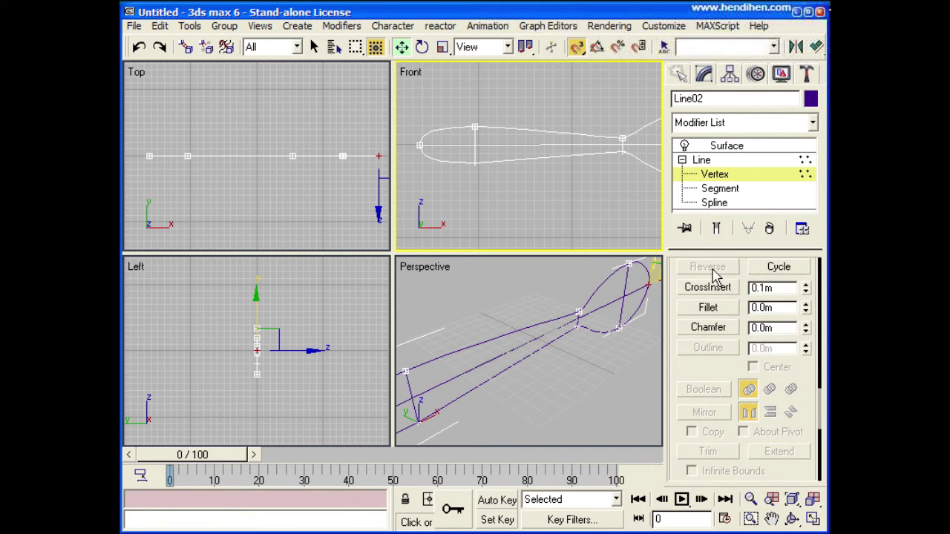
click(806, 284)
click(702, 289)
Cross-insert vertices where the bowl splines cross, then view the Surface modifier result
click(521, 178)
middle_drag(580, 208, 462, 211)
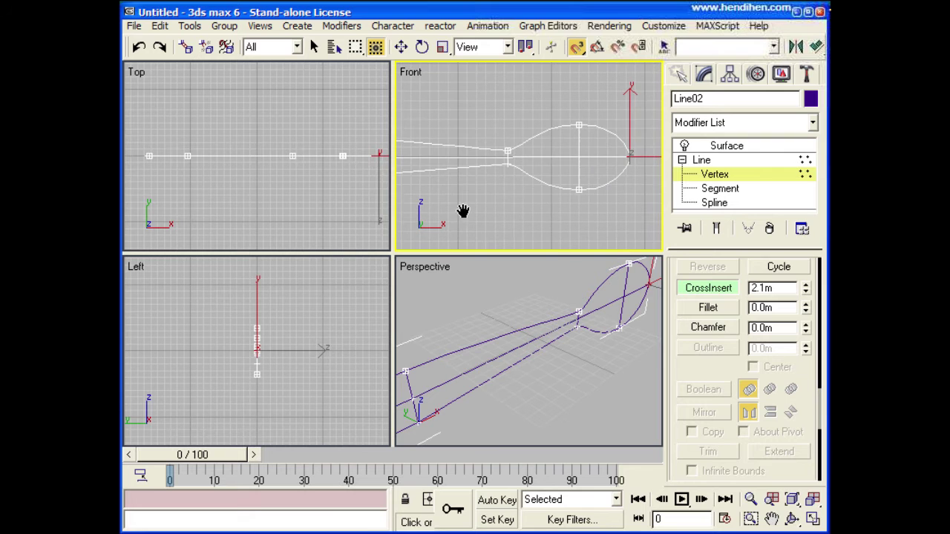
click(579, 156)
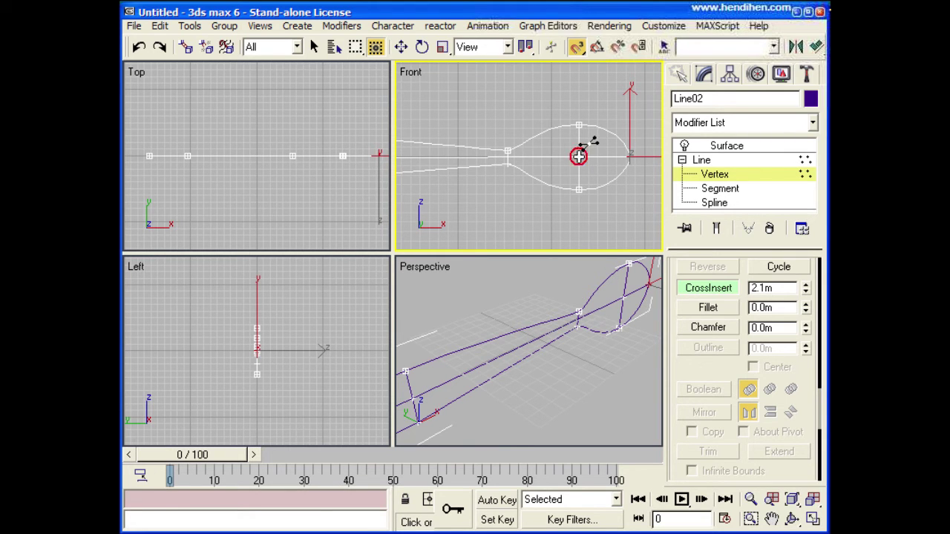
mouse_move(552, 319)
middle_down()
mouse_move(599, 306)
mouse_move(628, 269)
mouse_move(631, 282)
middle_up()
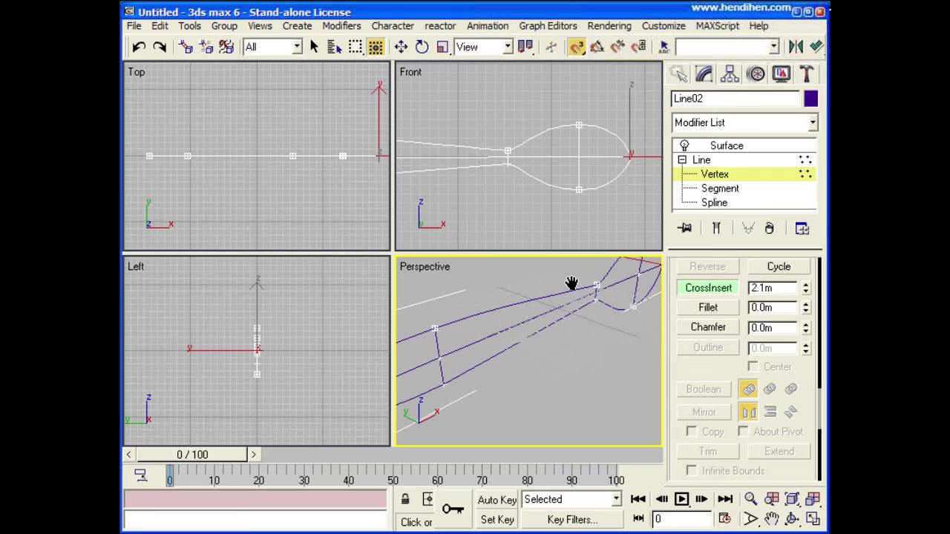
click(724, 148)
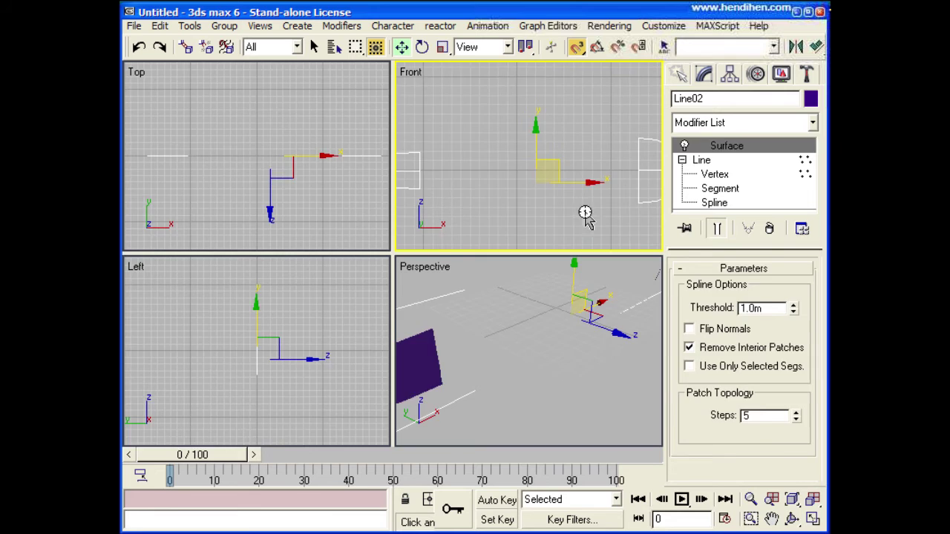
Fuse each pair of overlapping vertices at the handle end
click(775, 274)
drag(202, 317, 300, 257)
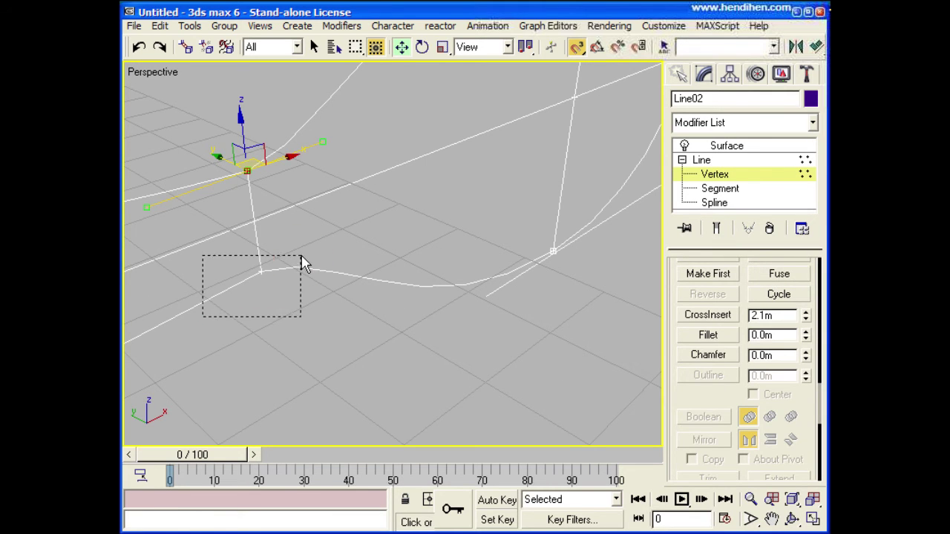
click(779, 274)
mouse_move(418, 357)
alt+middle_down()
mouse_move(358, 343)
mouse_move(471, 269)
mouse_move(187, 263)
alt+middle_up()
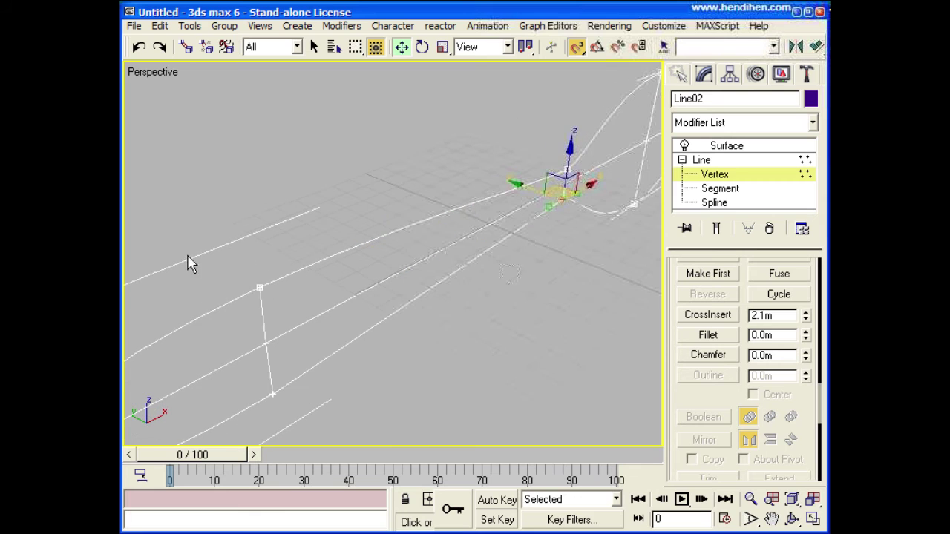
drag(312, 305, 312, 305)
click(781, 278)
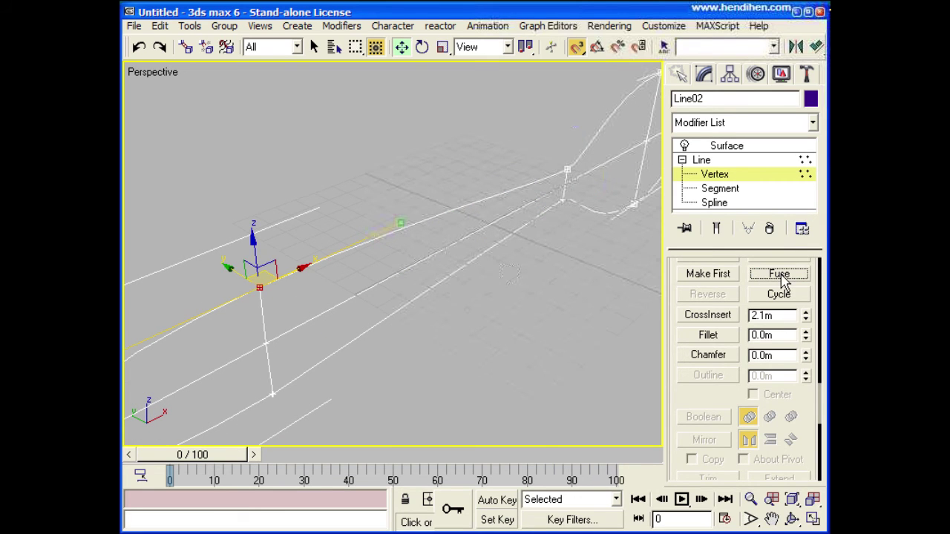
drag(239, 333, 322, 373)
click(756, 279)
drag(248, 403, 305, 380)
click(779, 273)
Turn on Show End Result and select the vertex at the bowl tip
click(715, 230)
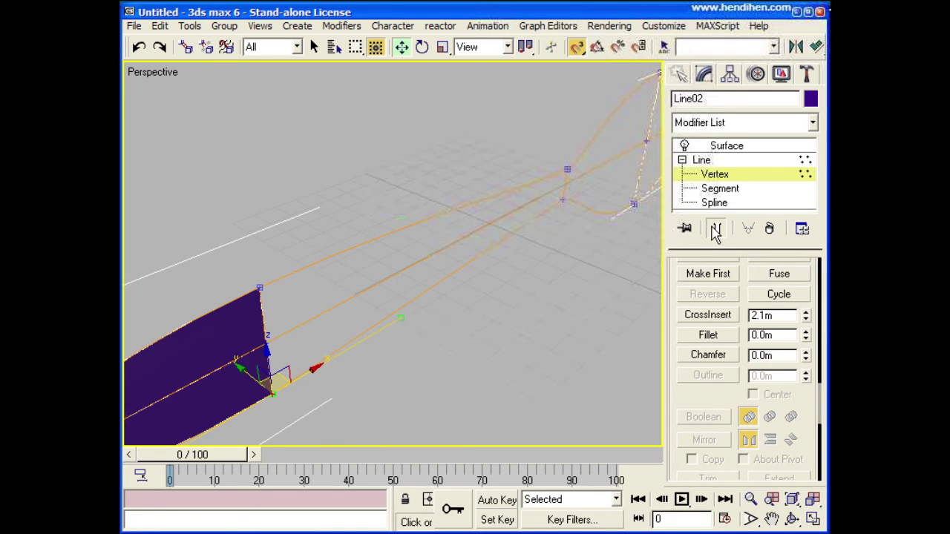
mouse_move(539, 258)
alt+middle_down()
mouse_move(303, 329)
mouse_move(388, 302)
mouse_move(420, 366)
mouse_move(394, 401)
alt+middle_up()
scroll(420, 380, up, 2)
drag(487, 246, 558, 290)
Fuse the overlapping vertices at the bowl's far-end, top, middle and bottom crossings
click(772, 274)
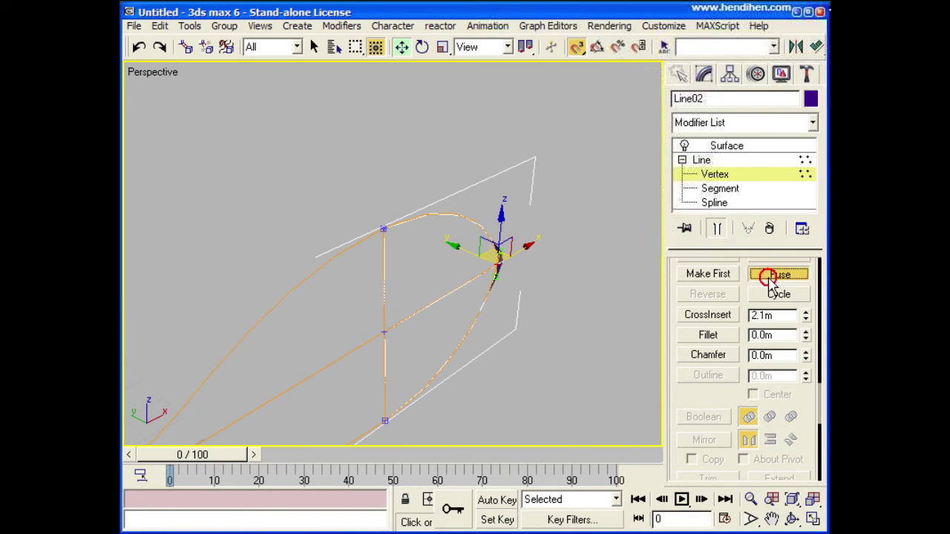
drag(361, 208, 421, 259)
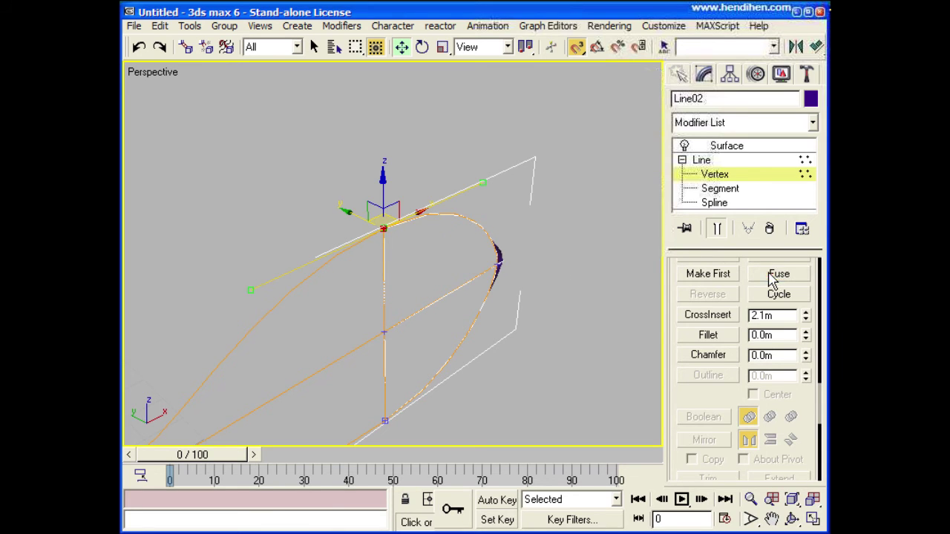
alt+middle_drag(555, 340, 532, 198)
drag(381, 234, 443, 278)
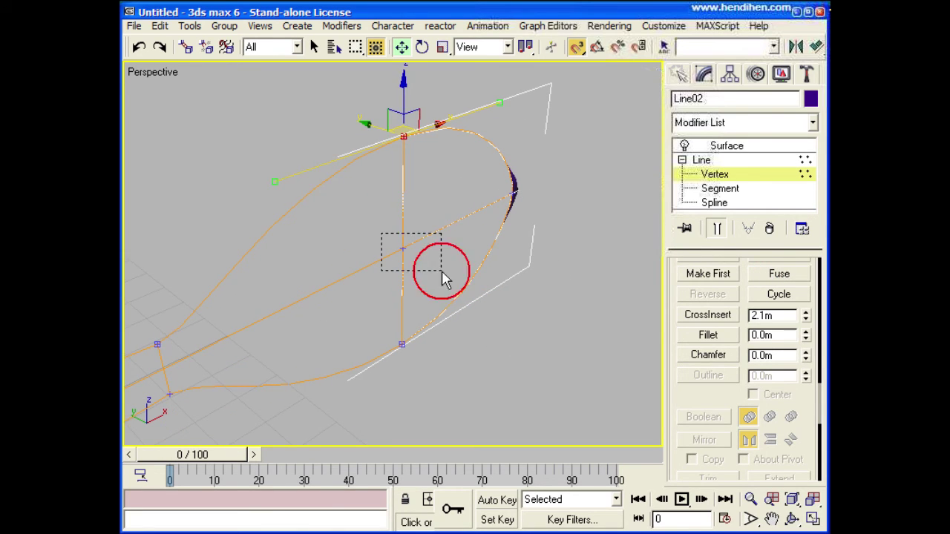
click(772, 274)
drag(394, 302, 445, 394)
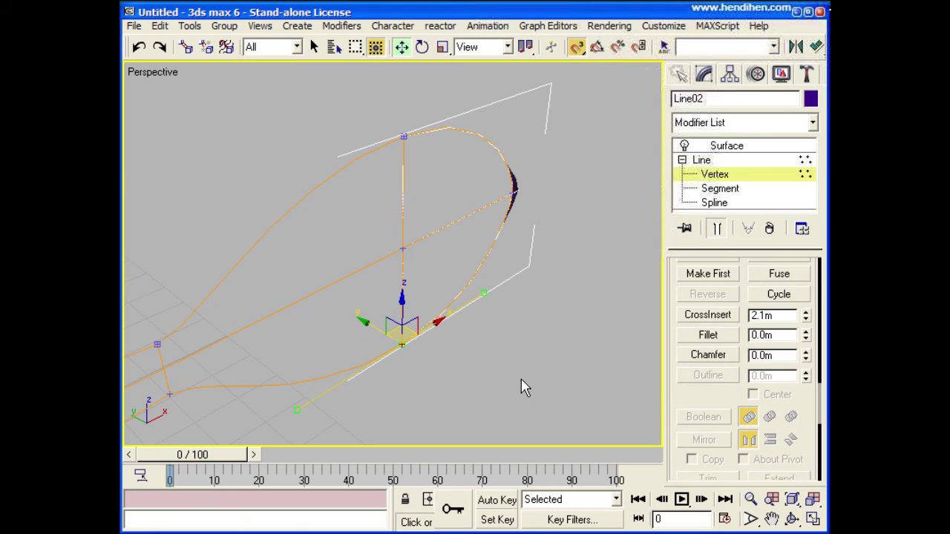
click(778, 273)
Fuse the overlapping upper and lower handle vertices, then orbit around the cage
middle_drag(215, 361, 295, 332)
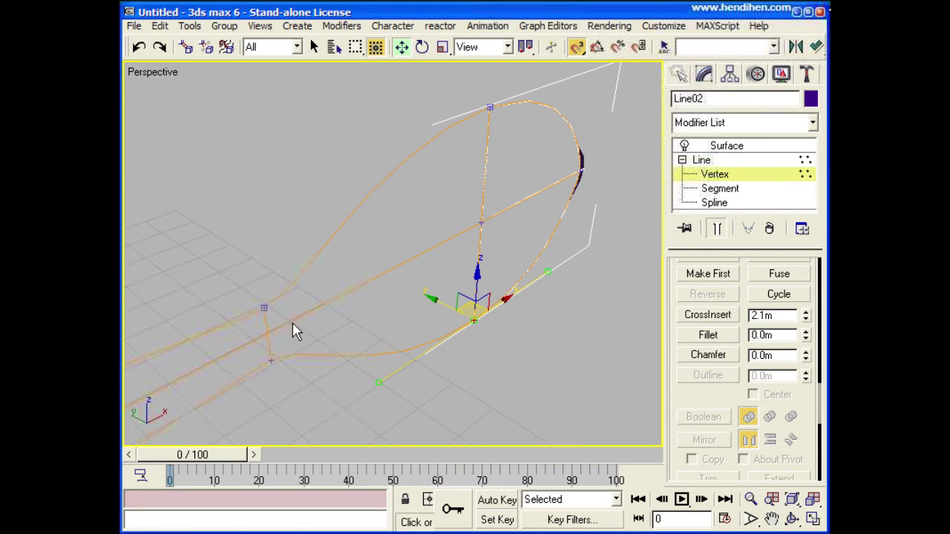
drag(265, 319, 295, 334)
click(764, 275)
drag(251, 389, 565, 355)
click(779, 278)
middle_drag(412, 345, 444, 324)
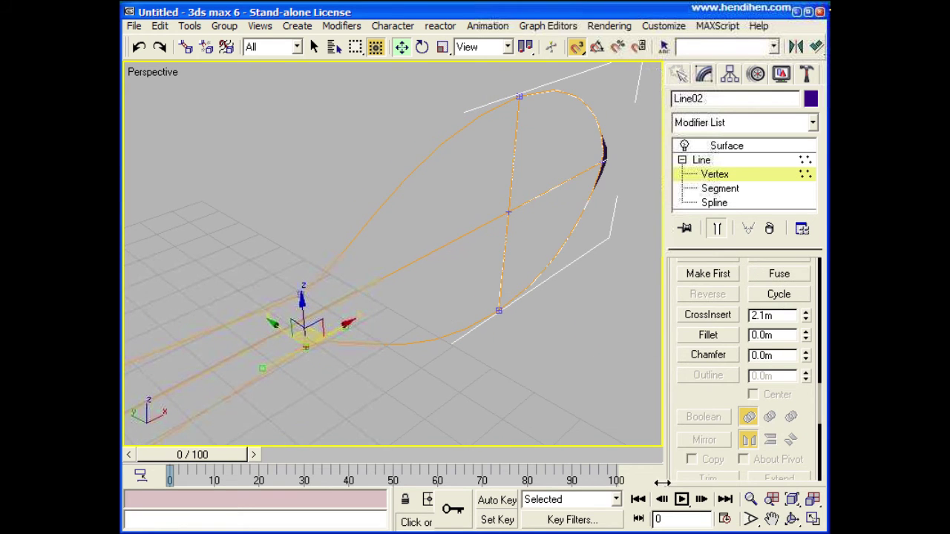
click(792, 520)
mouse_move(278, 312)
mouse_down()
mouse_move(436, 296)
mouse_move(318, 314)
mouse_move(191, 314)
mouse_move(349, 316)
mouse_move(458, 285)
mouse_move(423, 303)
mouse_move(244, 246)
mouse_move(306, 239)
mouse_up()
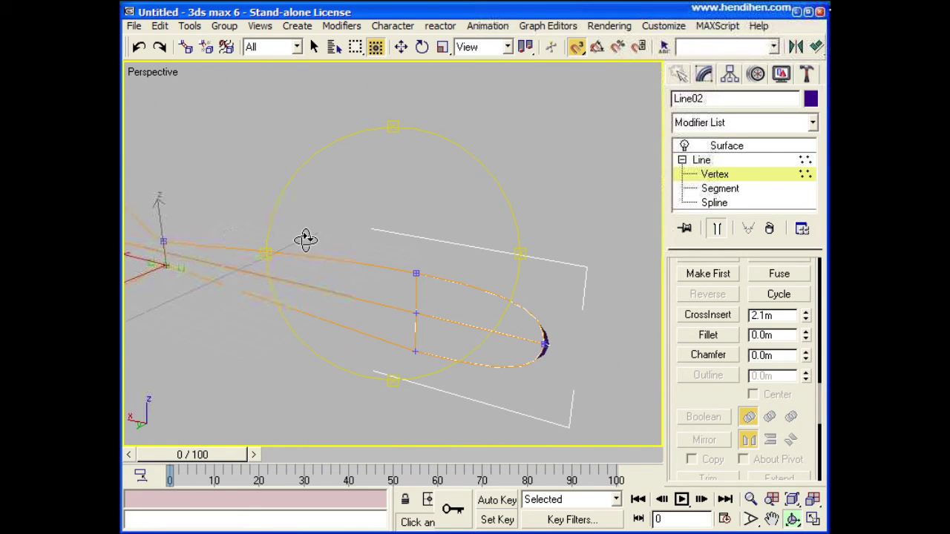
Back at the Line's vertex level, cross-insert a vertex at the bowl's spline intersection
mouse_move(468, 267)
mouse_down()
mouse_move(332, 278)
mouse_move(287, 271)
mouse_move(297, 253)
mouse_move(310, 269)
mouse_move(293, 272)
mouse_up()
mouse_move(412, 216)
mouse_down()
mouse_move(386, 170)
mouse_move(634, 243)
mouse_up()
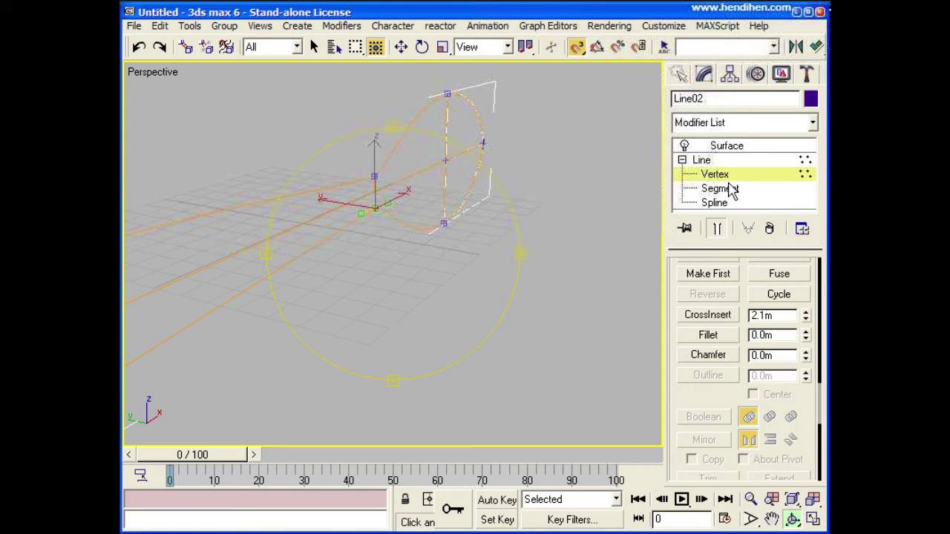
click(707, 160)
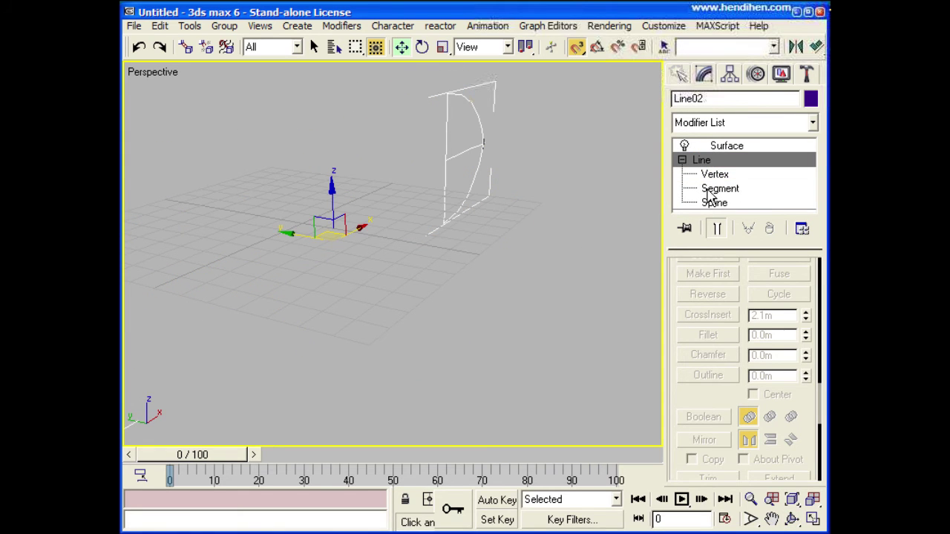
click(714, 173)
mouse_move(366, 295)
alt+middle_down()
mouse_move(377, 170)
mouse_move(400, 360)
alt+middle_up()
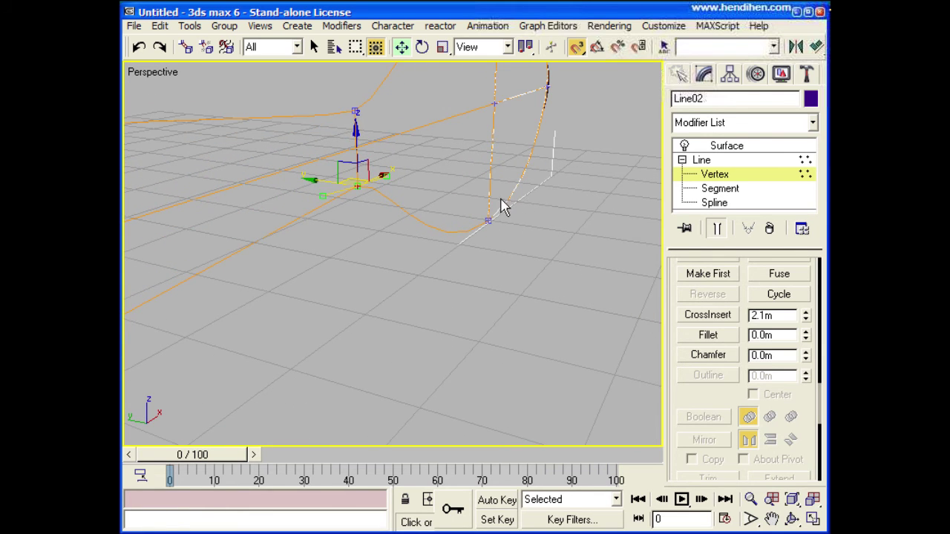
middle_drag(501, 206, 512, 218)
click(694, 314)
click(356, 159)
mouse_move(389, 282)
alt+middle_down()
mouse_move(557, 291)
mouse_move(441, 290)
mouse_move(342, 305)
alt+middle_up()
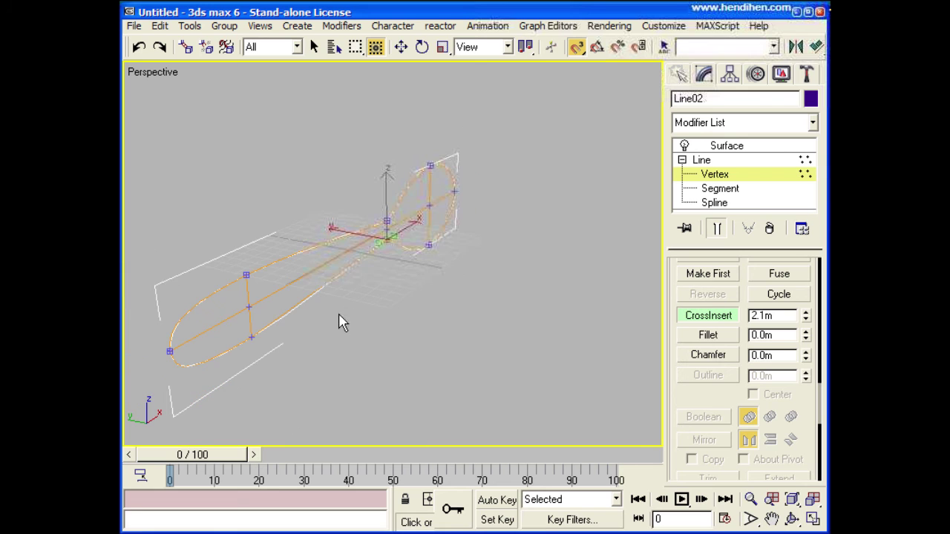
Orbit the view and rotate the spoon about X to display its solid patch surface
click(791, 522)
mouse_move(469, 364)
mouse_down()
mouse_move(337, 302)
mouse_move(472, 290)
mouse_move(354, 303)
mouse_up()
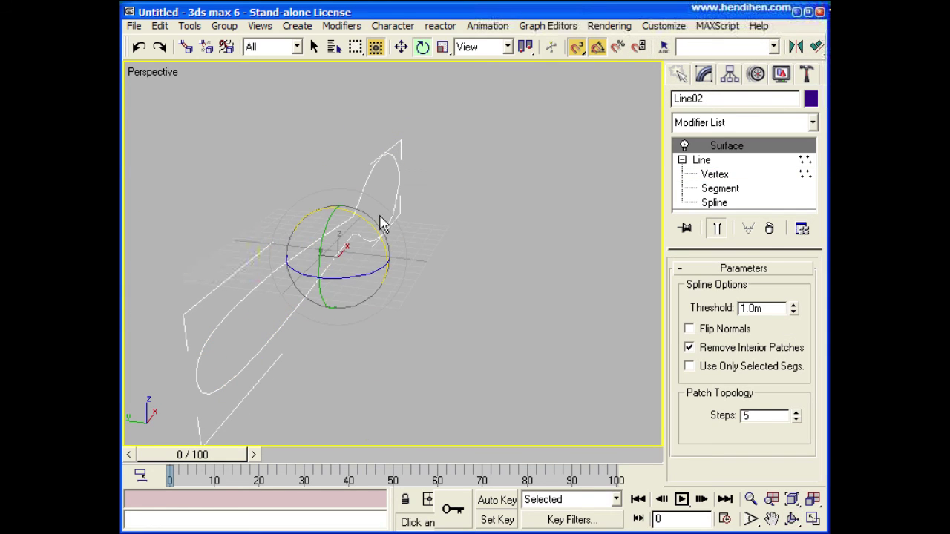
mouse_move(366, 221)
mouse_down()
mouse_move(407, 290)
mouse_move(409, 311)
mouse_move(405, 294)
mouse_up()
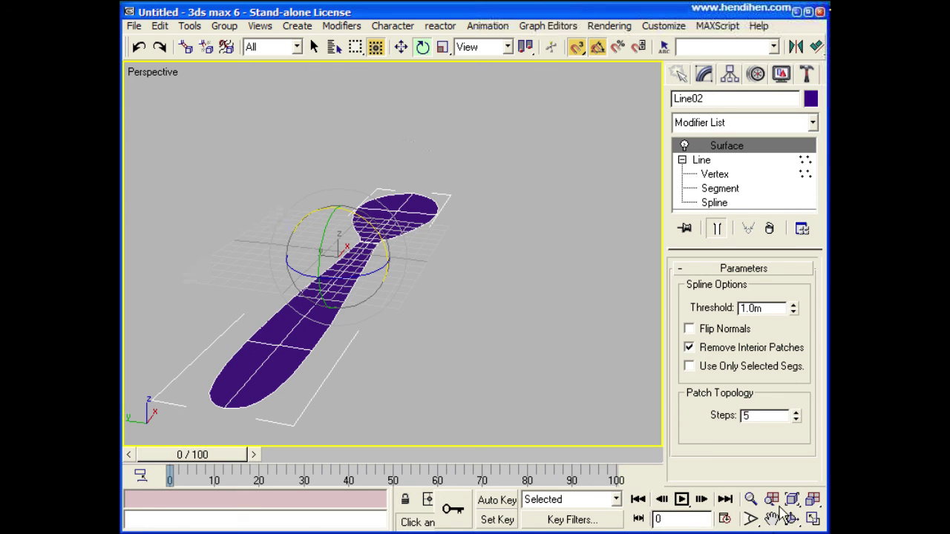
Add a Shell modifier above Surface with Inner Amount 1.36 for thickness
click(812, 123)
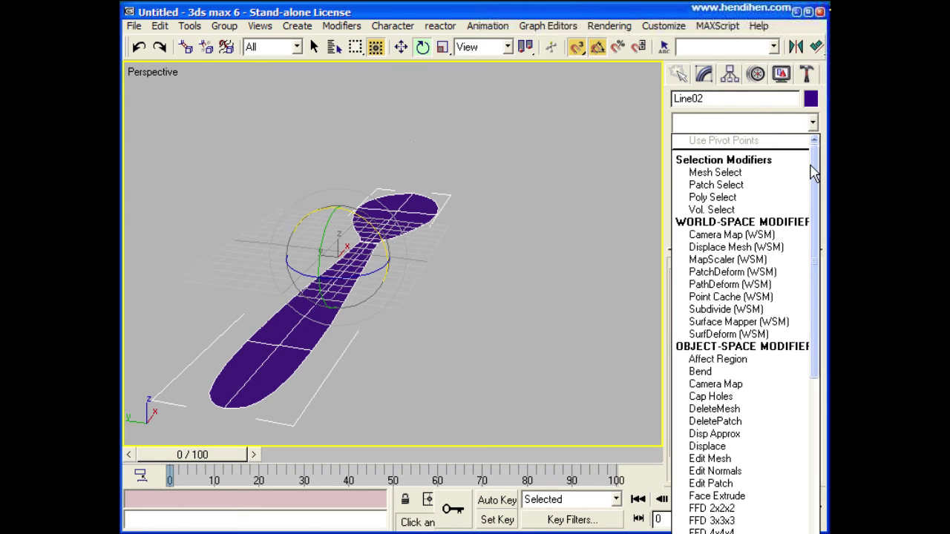
drag(815, 166, 807, 457)
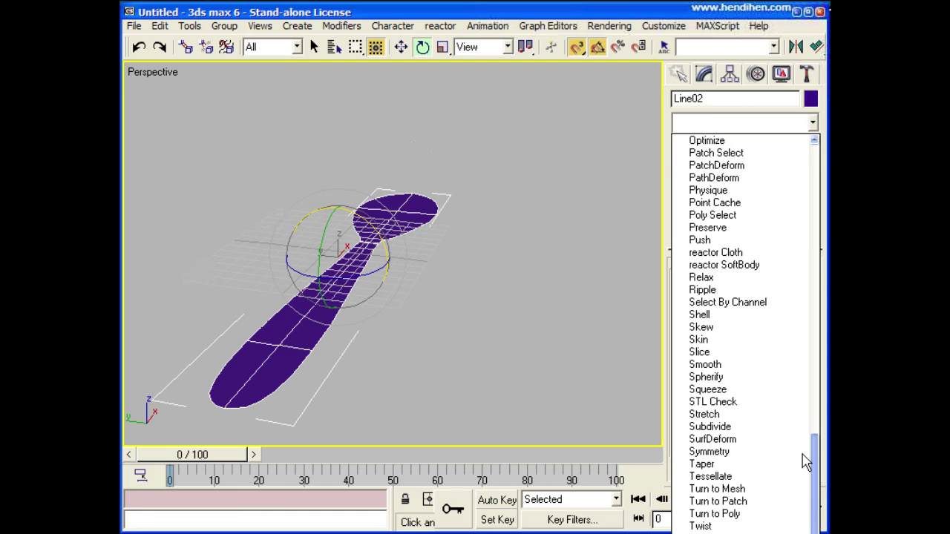
click(717, 316)
mouse_move(583, 322)
middle_down()
mouse_move(451, 290)
mouse_move(495, 166)
mouse_move(520, 171)
middle_up()
scroll(451, 290, up, 3)
scroll(450, 290, up, 1)
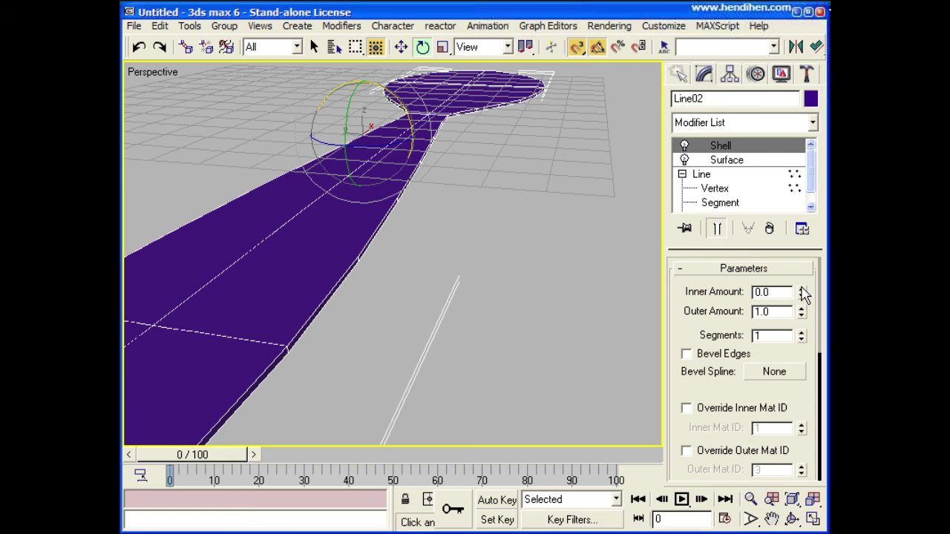
mouse_move(802, 292)
mouse_down()
mouse_move(802, 161)
mouse_move(801, 184)
mouse_up()
Drag the head's centre vertex down along Z to form a concave bowl
click(711, 189)
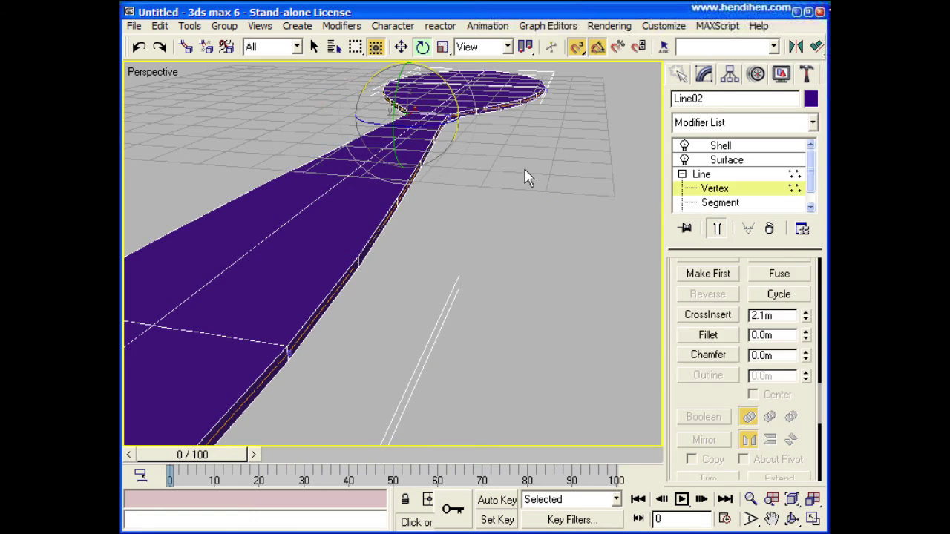
scroll(498, 381, down, 3)
scroll(461, 310, down, 2)
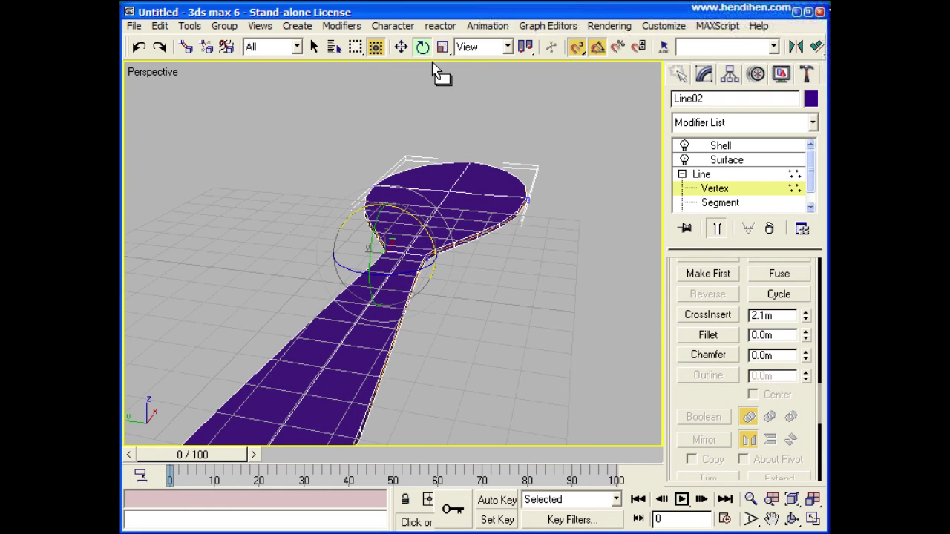
click(401, 48)
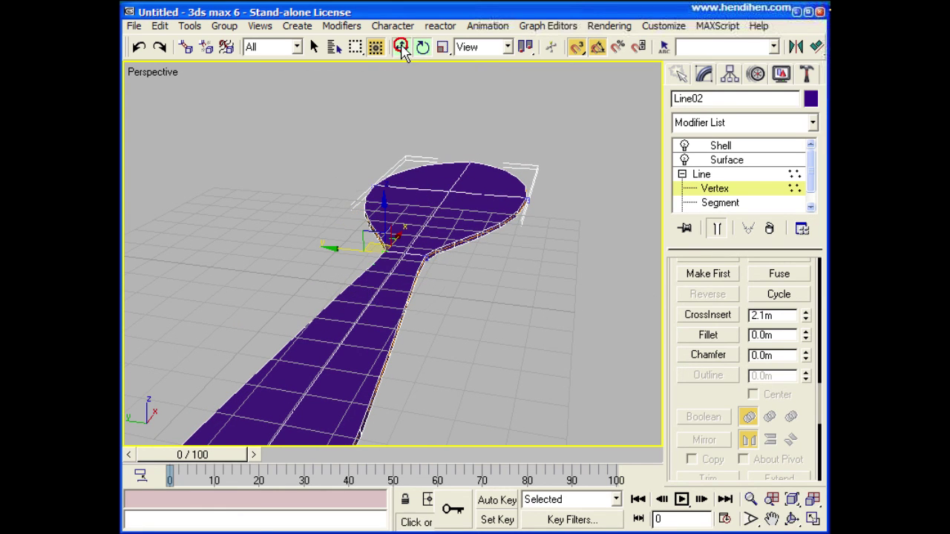
click(442, 200)
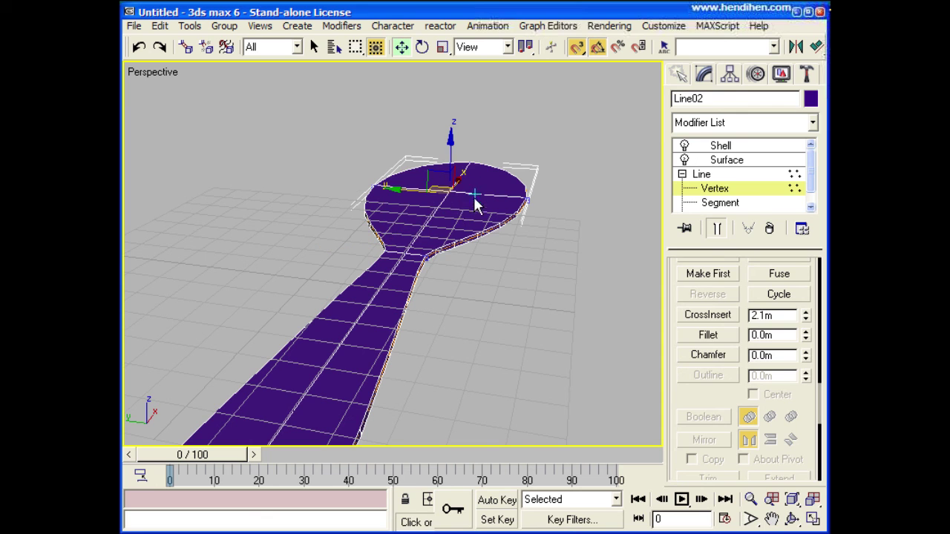
drag(451, 142, 457, 182)
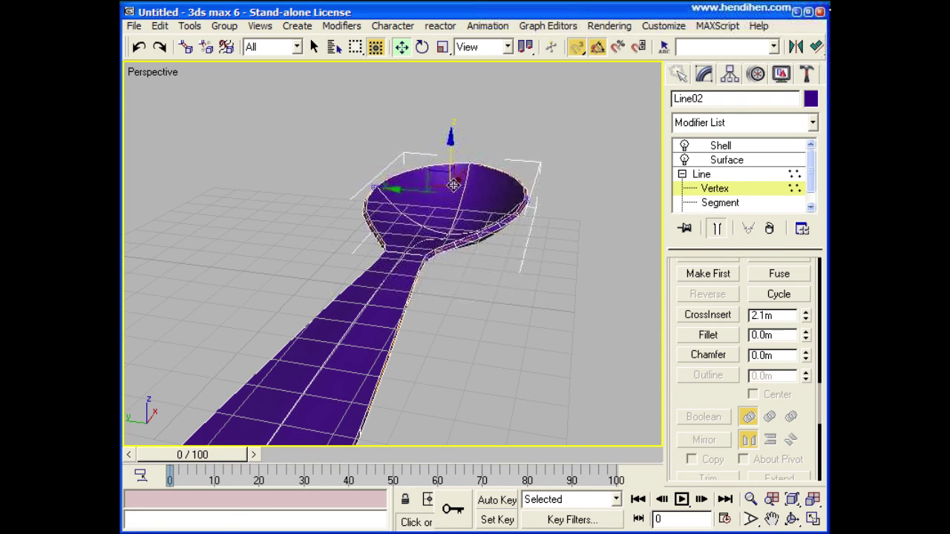
alt+middle_drag(456, 183, 483, 267)
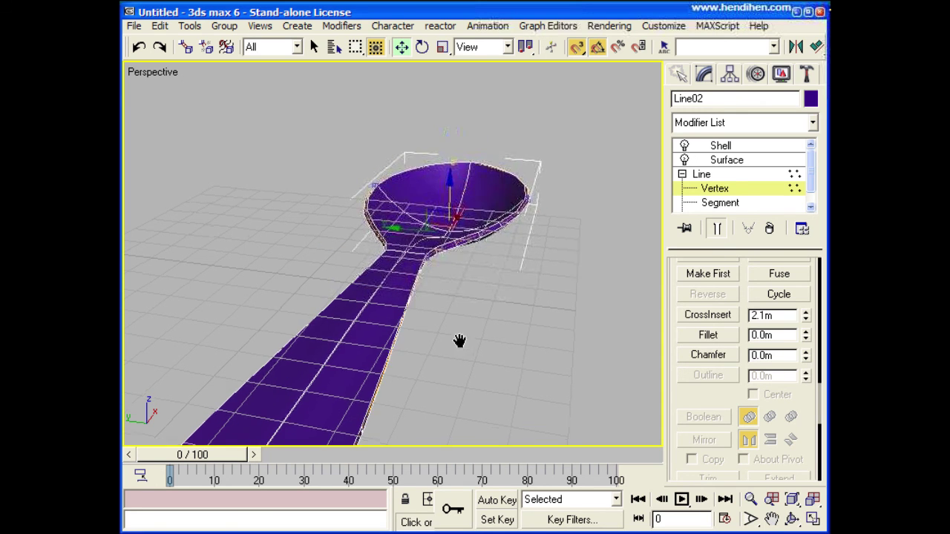
scroll(478, 271, down, 5)
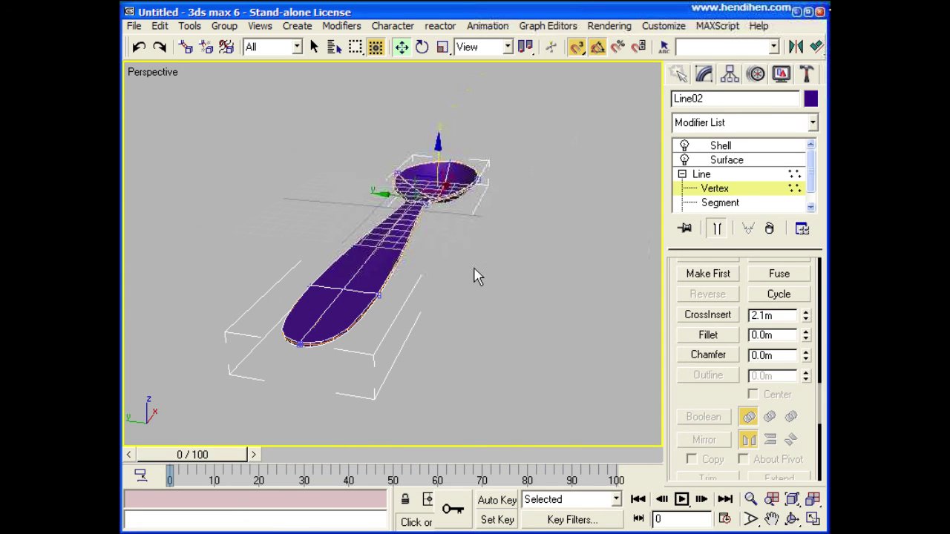
From a side view, raise the handle-tip vertices along Z to curve the handle upward
click(791, 519)
mouse_move(481, 282)
mouse_down()
mouse_move(384, 233)
mouse_move(418, 269)
mouse_up()
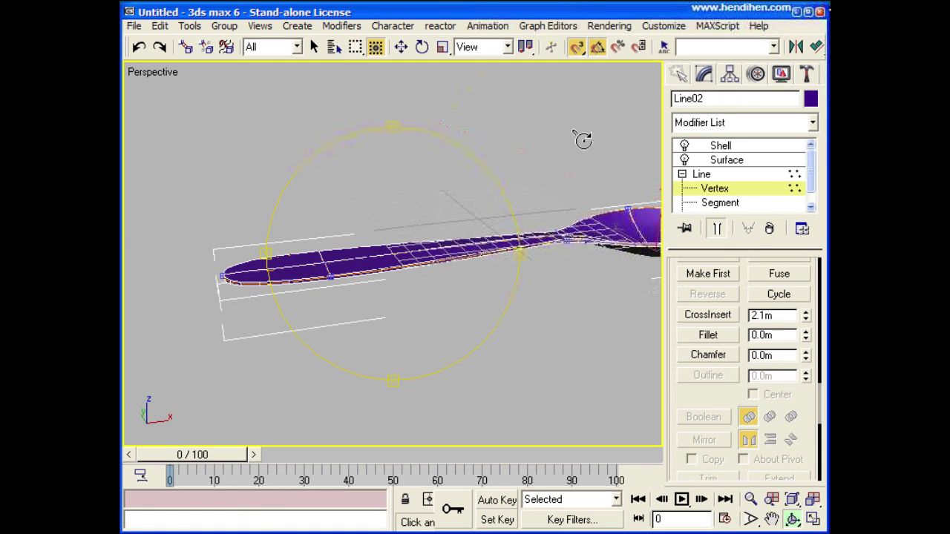
click(401, 47)
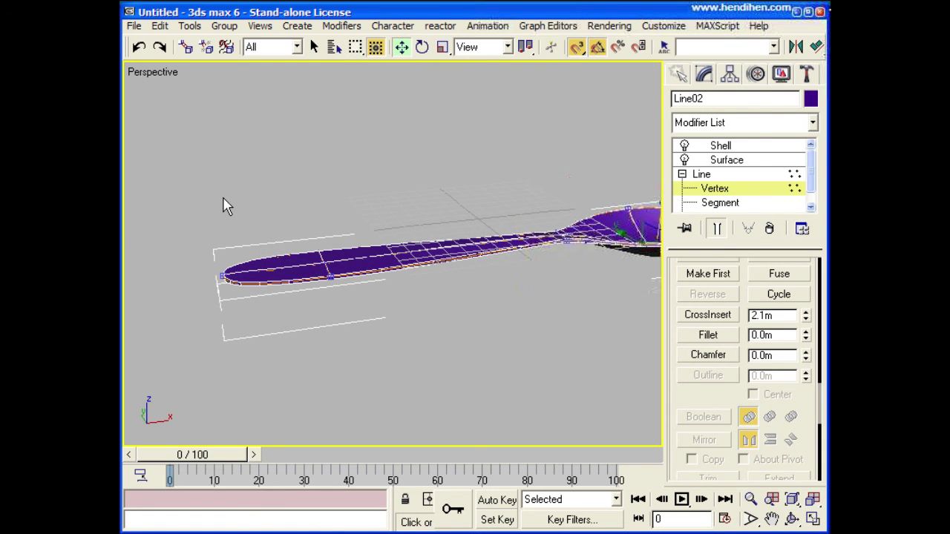
drag(214, 207, 387, 341)
drag(326, 227, 326, 190)
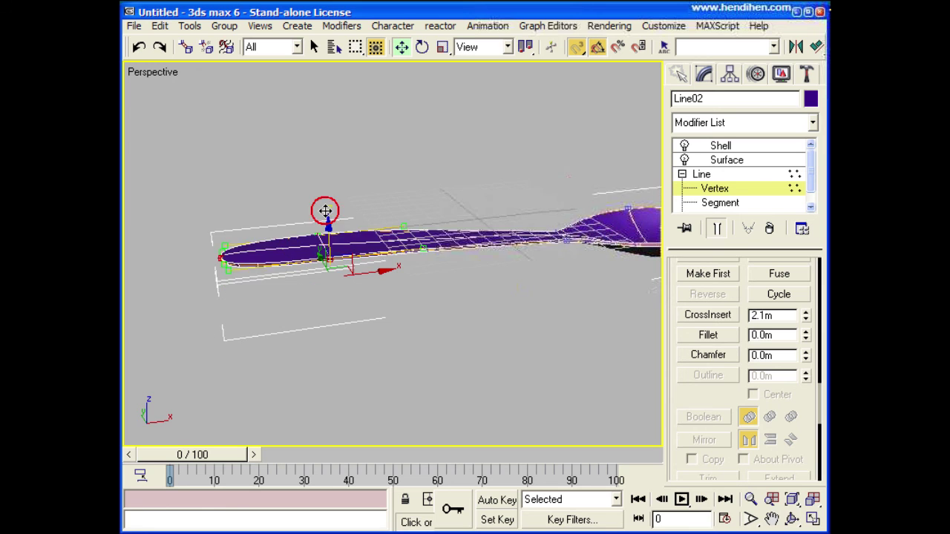